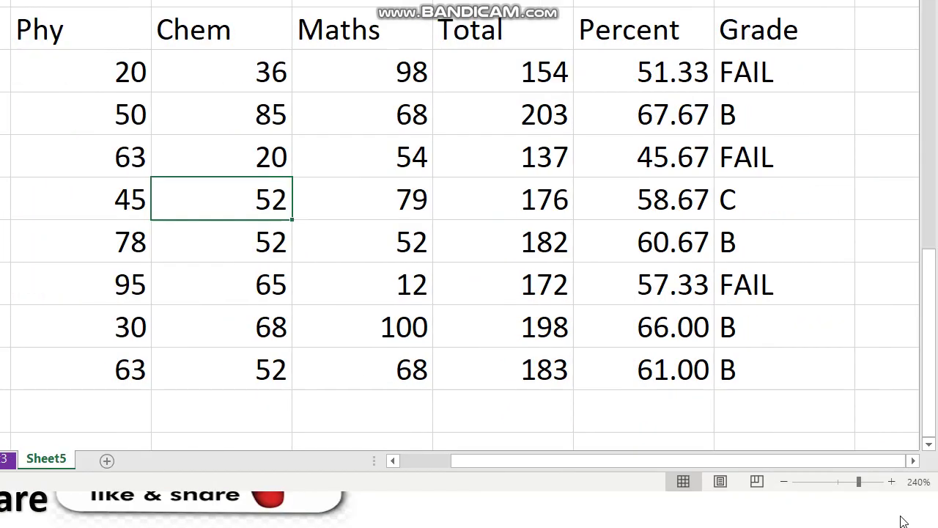
Step: Set the second student's Phy mark in cell E22 to 20
left_click(891, 481)
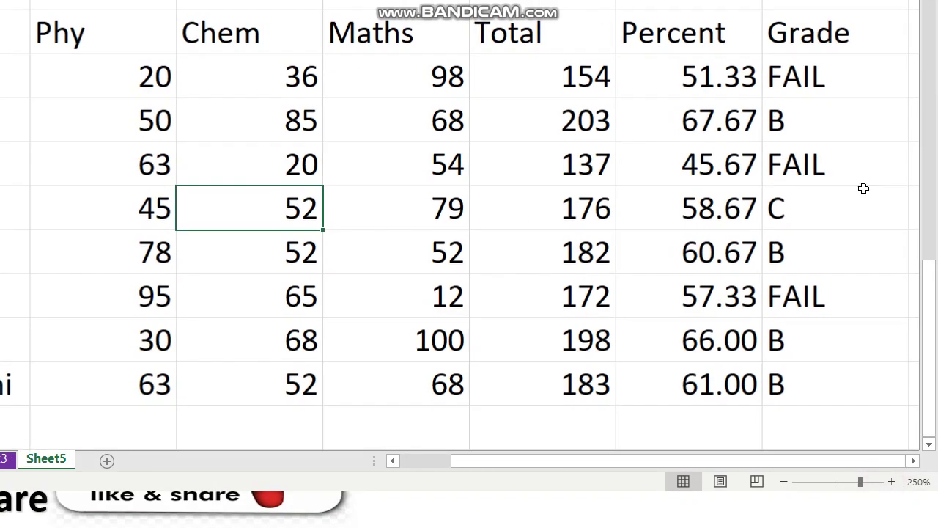
left_click(702, 132)
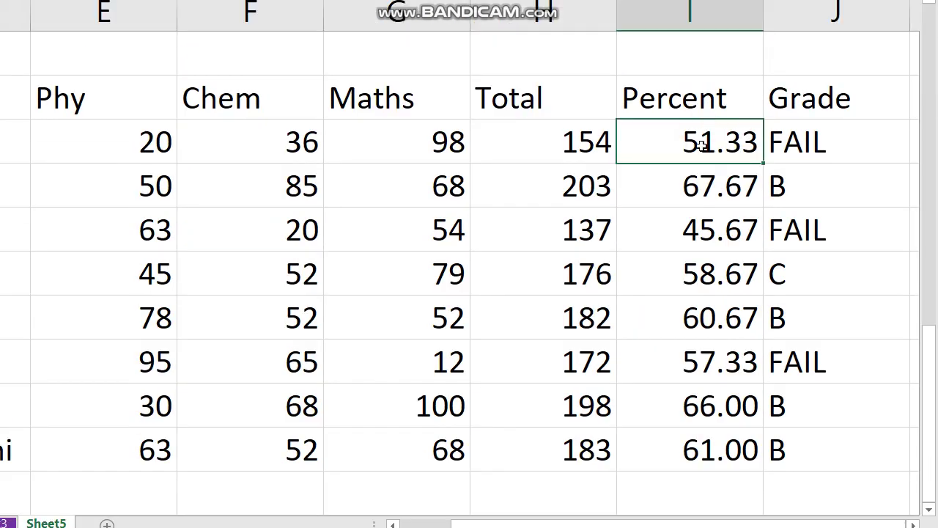
left_click(705, 149)
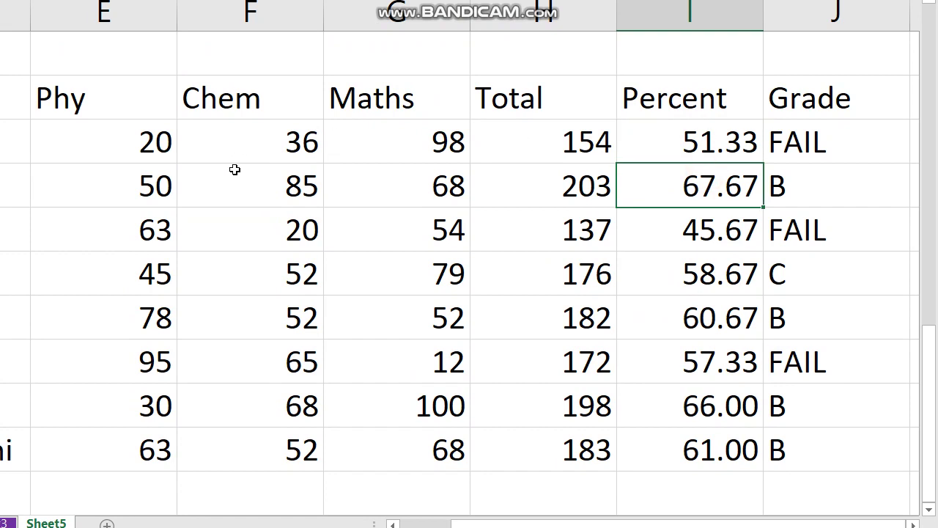
left_click(161, 170)
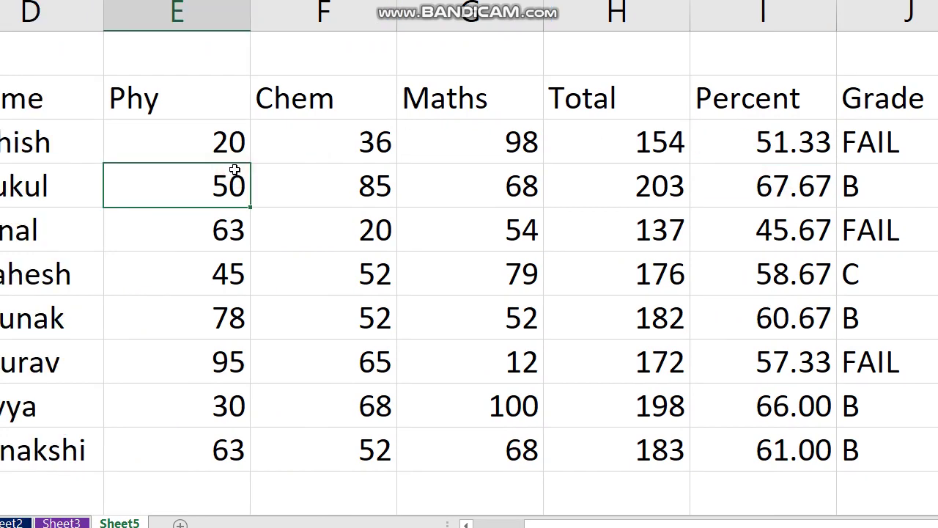
type("20")
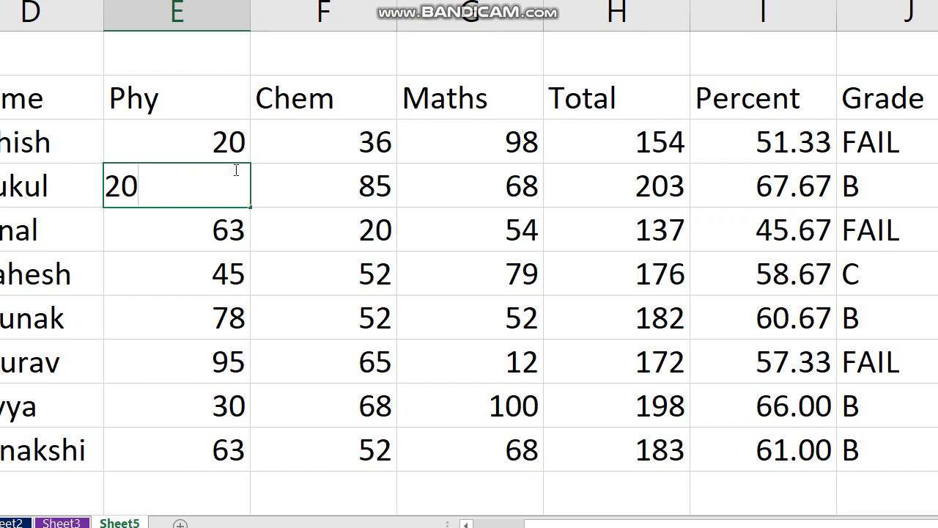
key("Return")
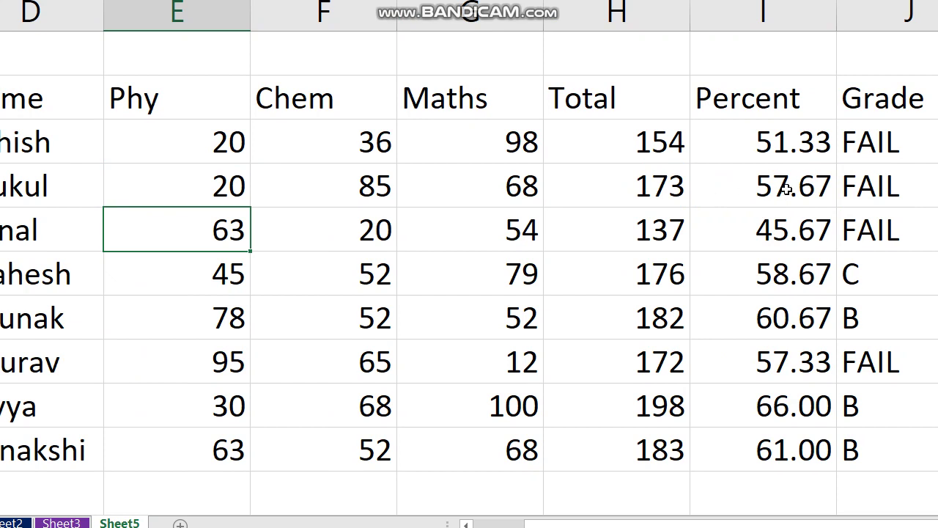
Step: Set the fourth student's Phy mark in cell E24 to 100
left_click(231, 274)
double_click(233, 274)
key("BackSpace")
key("BackSpace")
type("100")
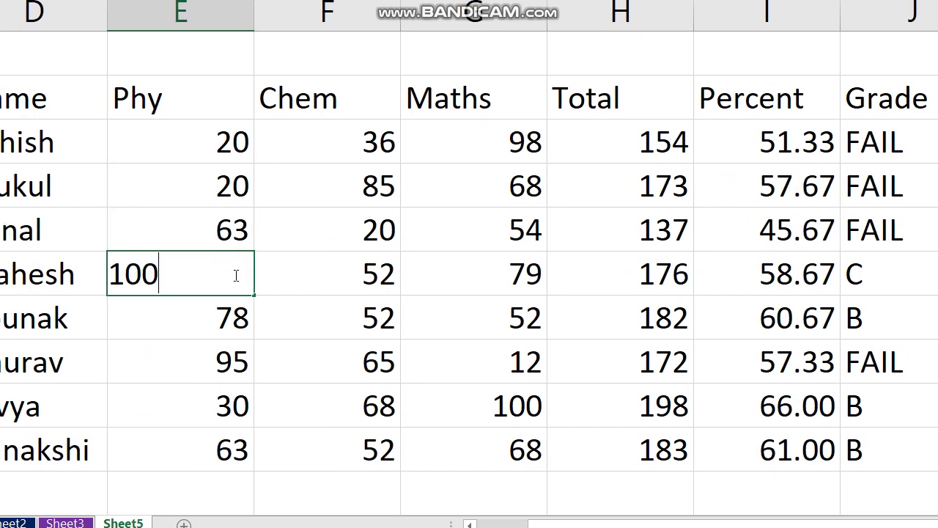
key("Return")
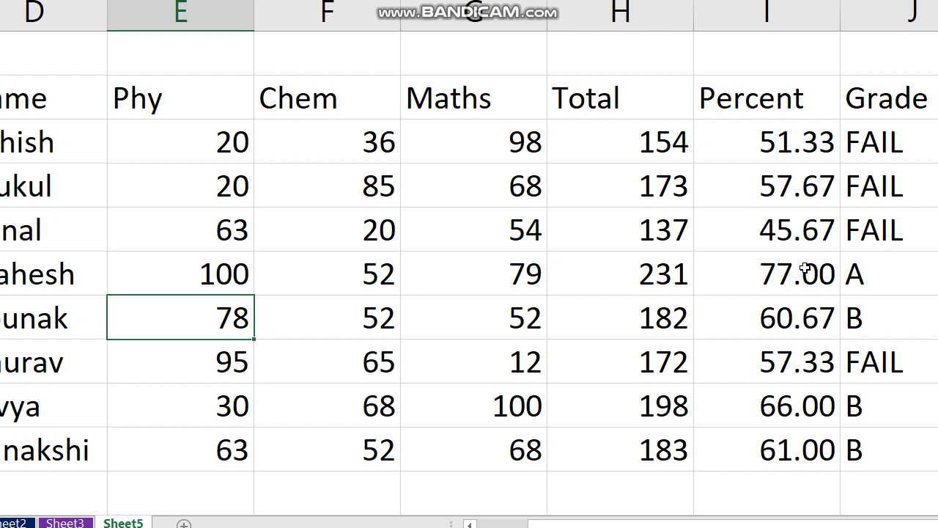
Step: Clear the Total, Percent and Grade entries of all students, keeping the column headings
left_click(535, 140)
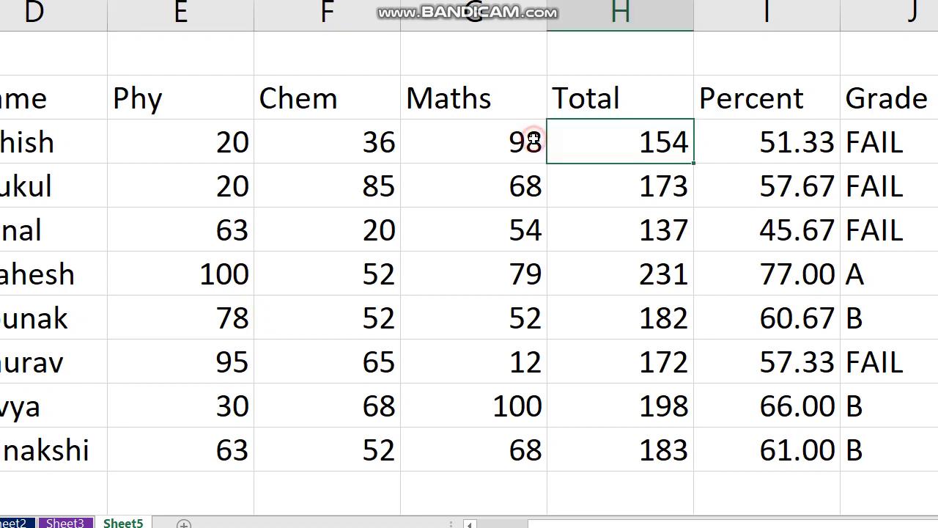
left_click_drag(535, 140, 867, 459)
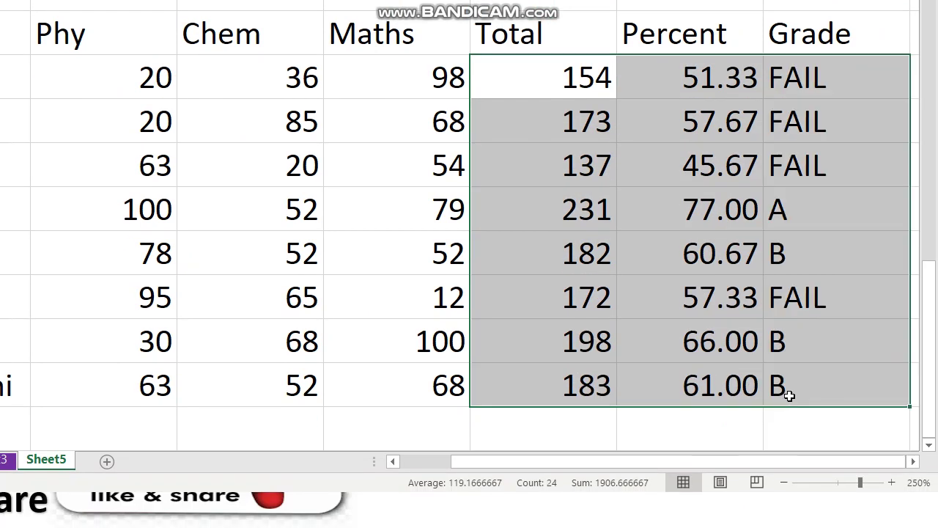
key("Delete")
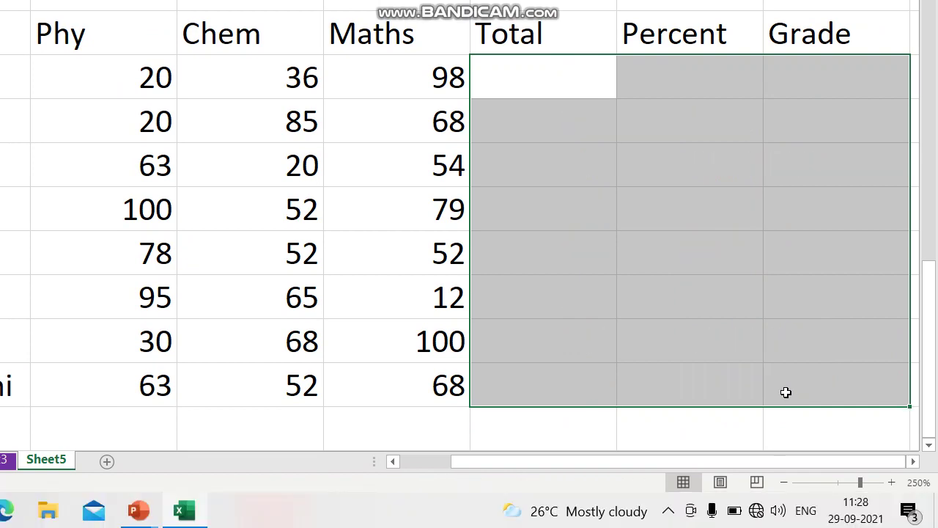
Step: Enter =sum(E21:G21) as the first student's Total in H21 and fill the formula down the column for all students
left_click(589, 247)
left_click(572, 85)
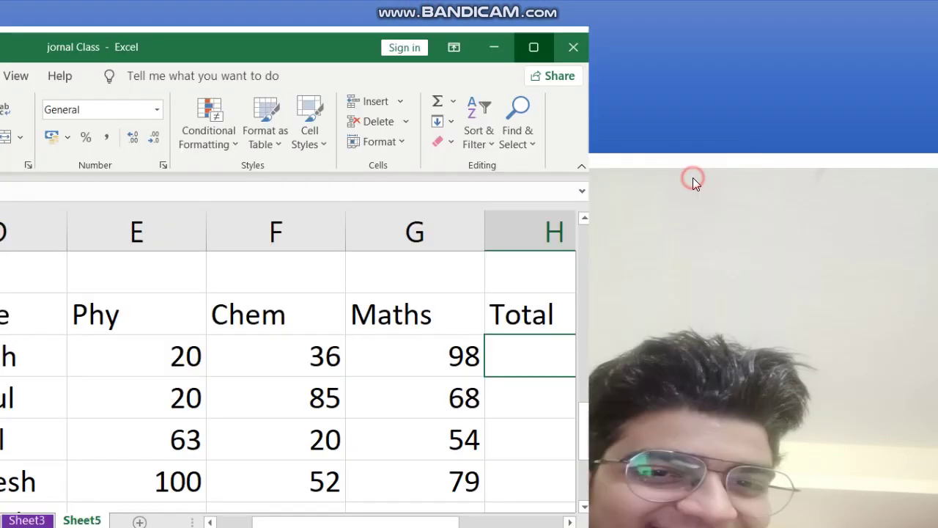
left_click(693, 178)
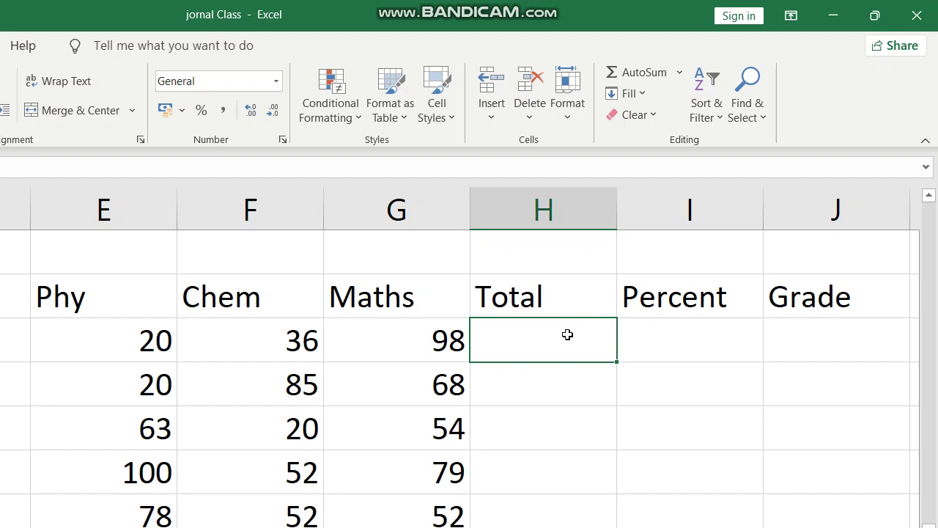
type("=")
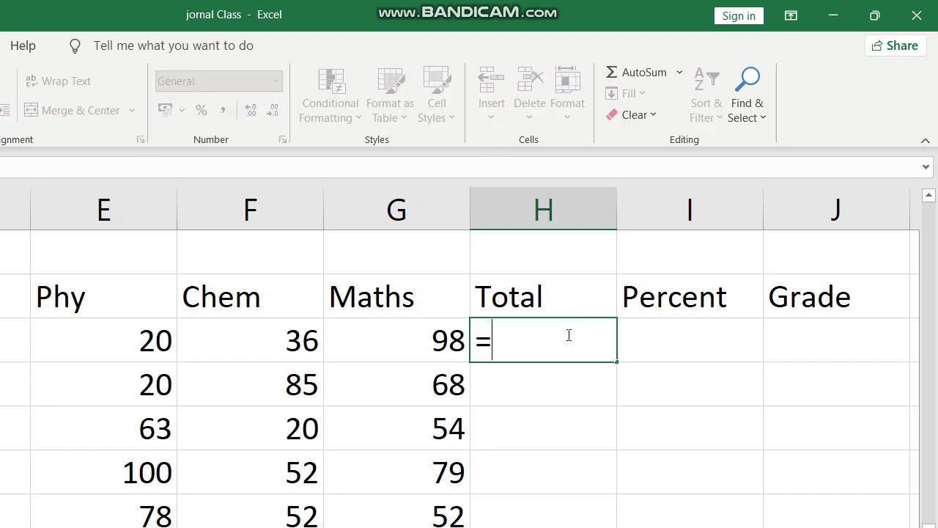
type("su")
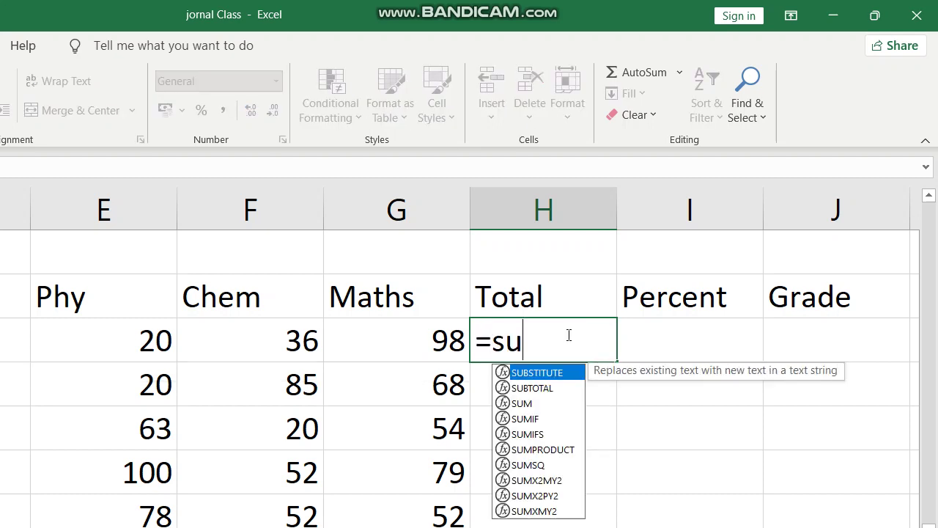
type("m (")
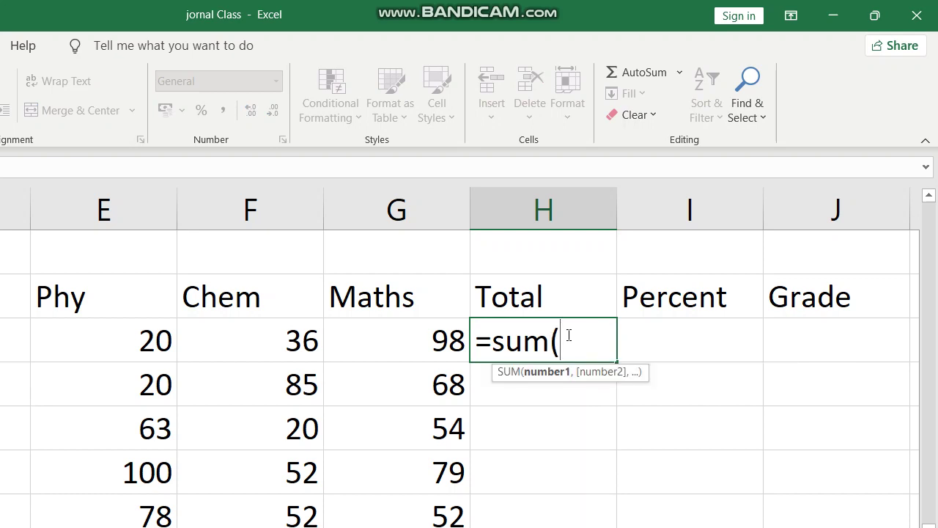
left_click(107, 334)
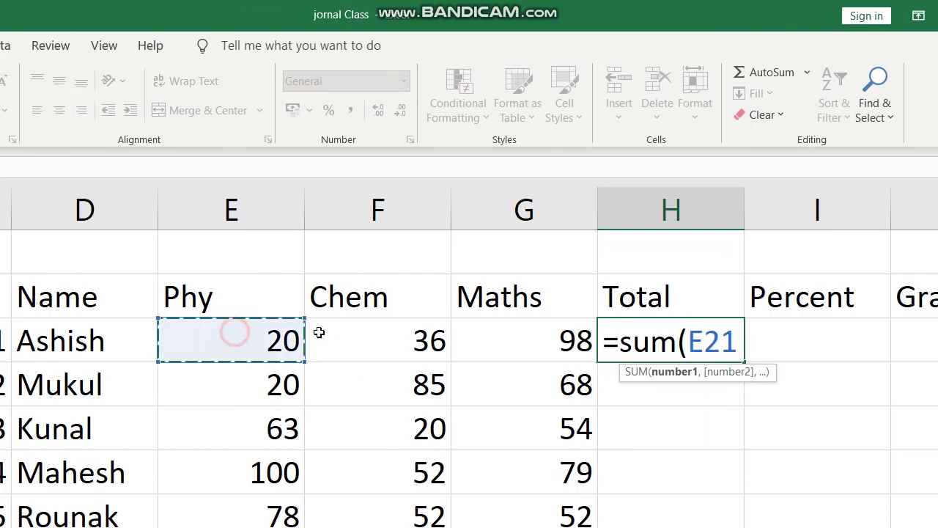
left_click_drag(319, 332, 495, 340)
type(")")
key("Return")
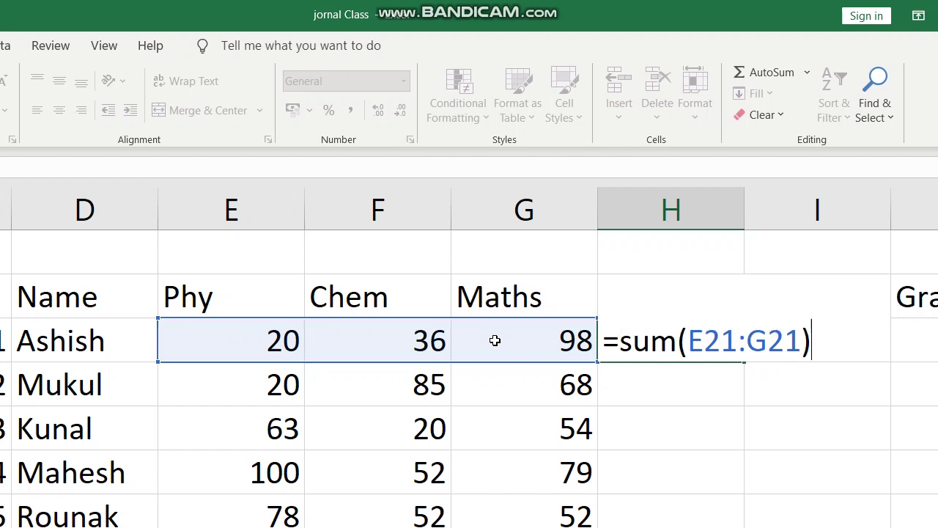
left_click(697, 337)
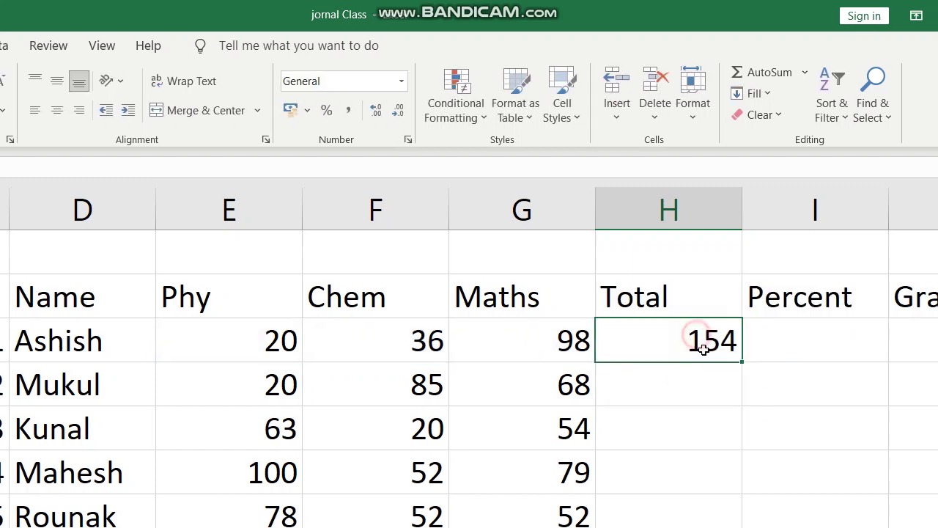
double_click(742, 362)
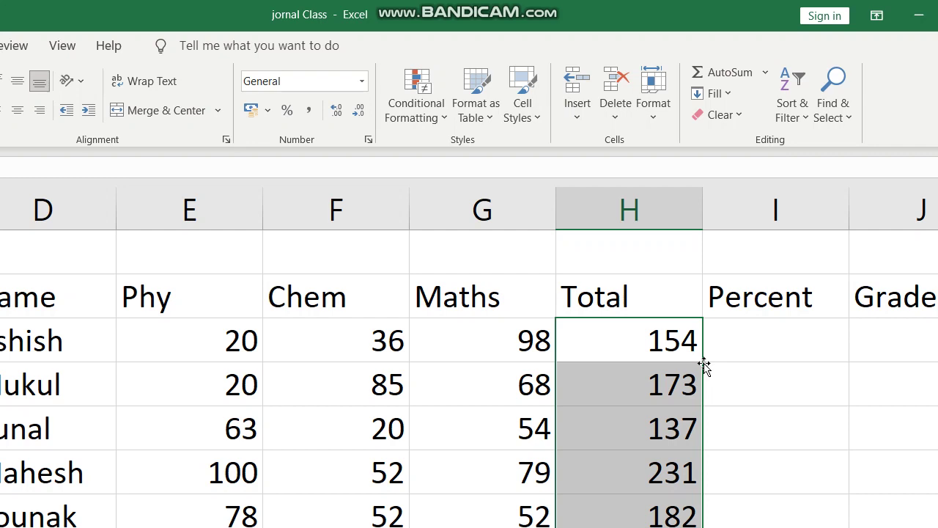
Step: Enter =H21/COUNT(E21:G21) as the first student's Percent in I21 and fill the formula down the column for all students
left_click(770, 342)
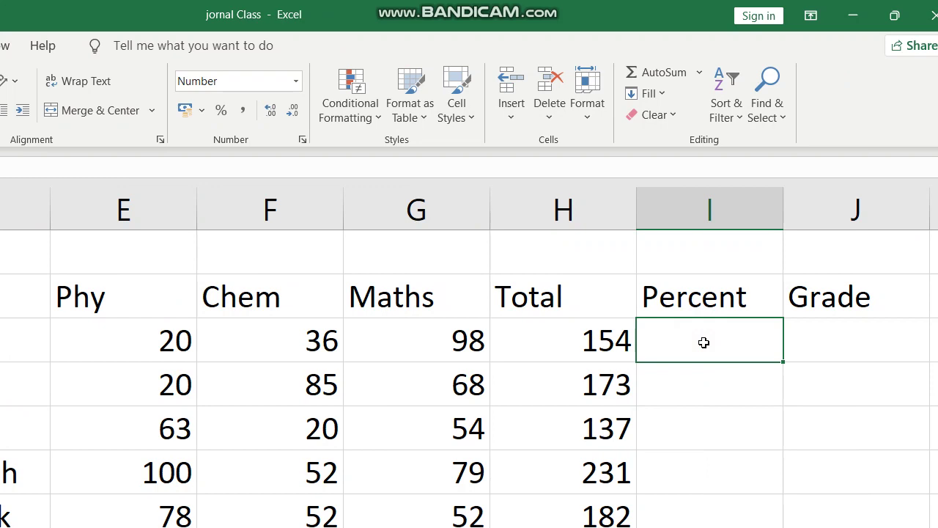
type("=")
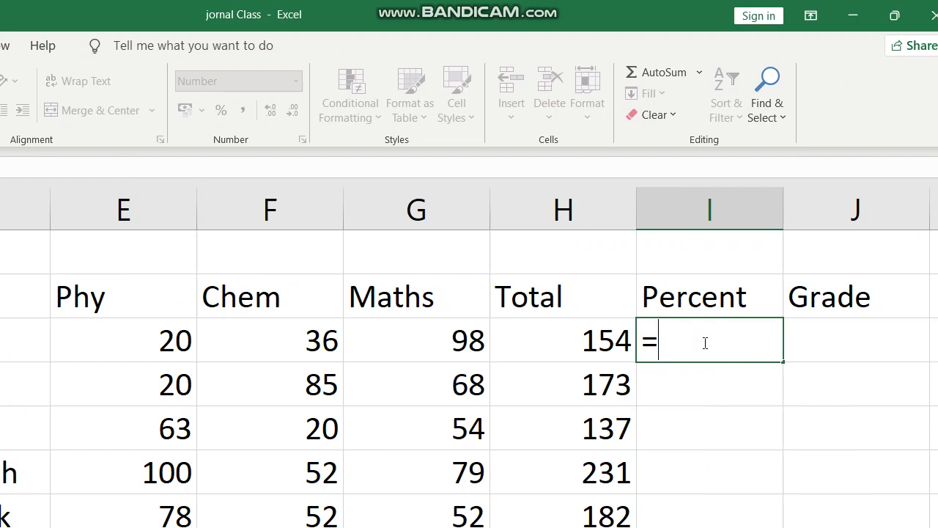
left_click(576, 337)
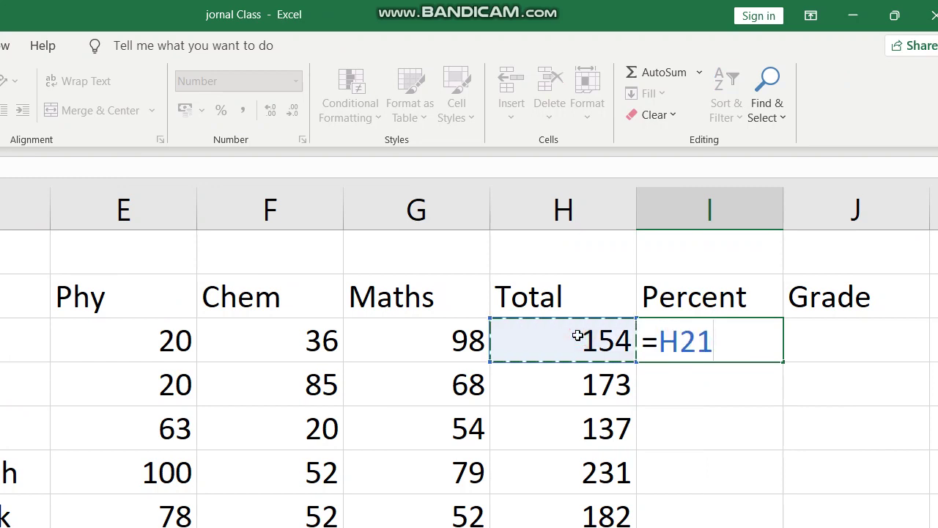
type("/")
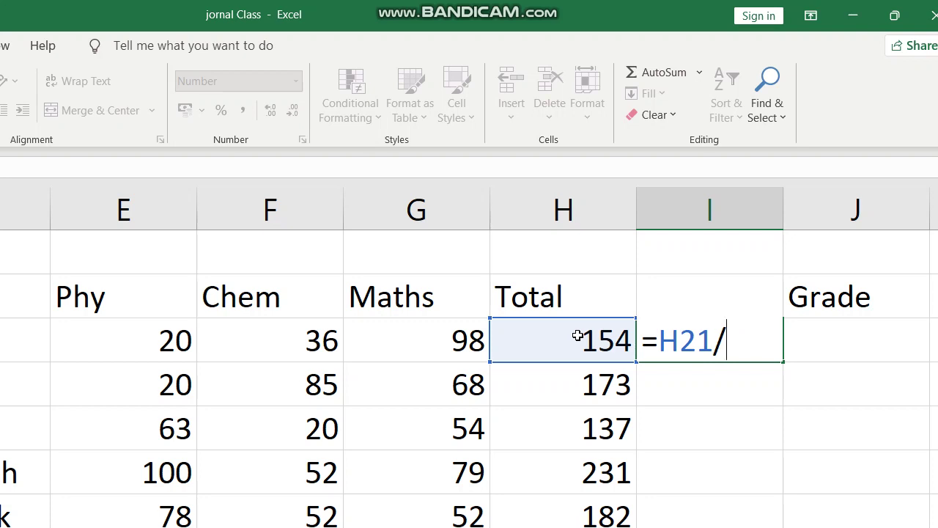
type("con")
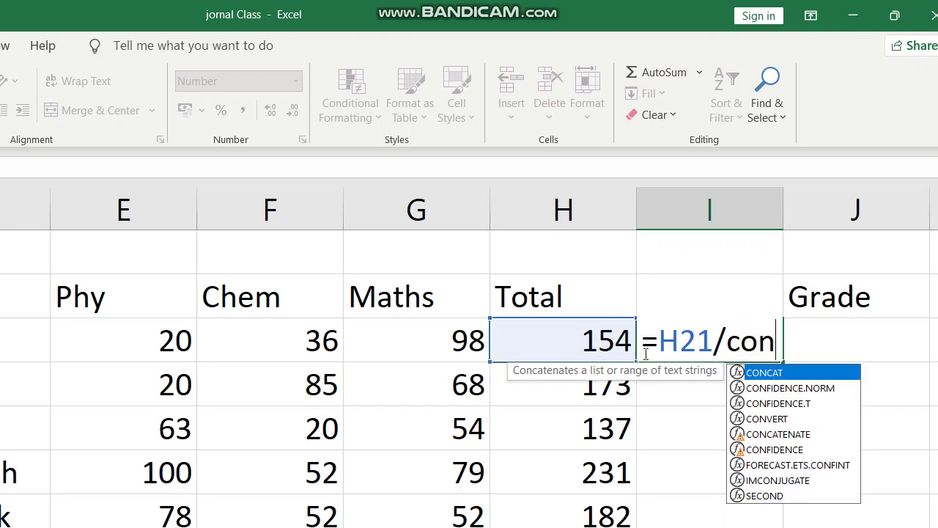
key("BackSpace")
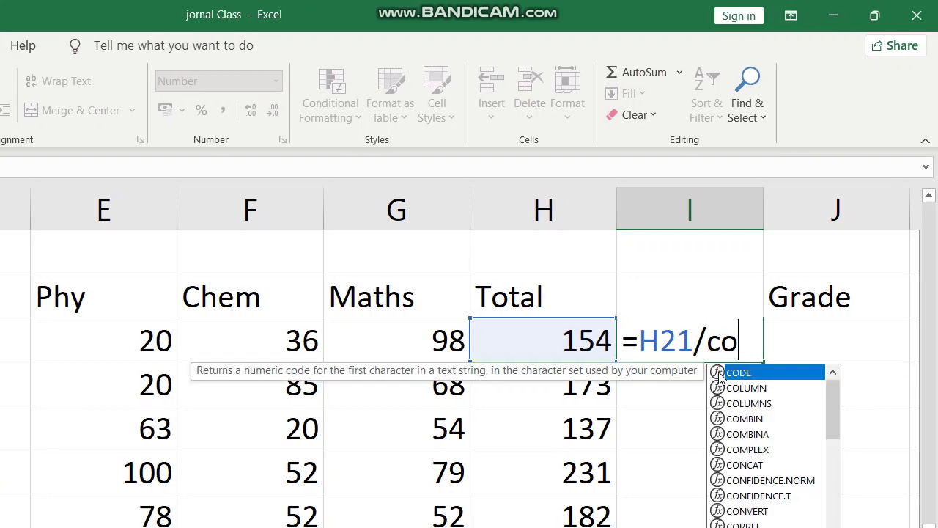
type("un")
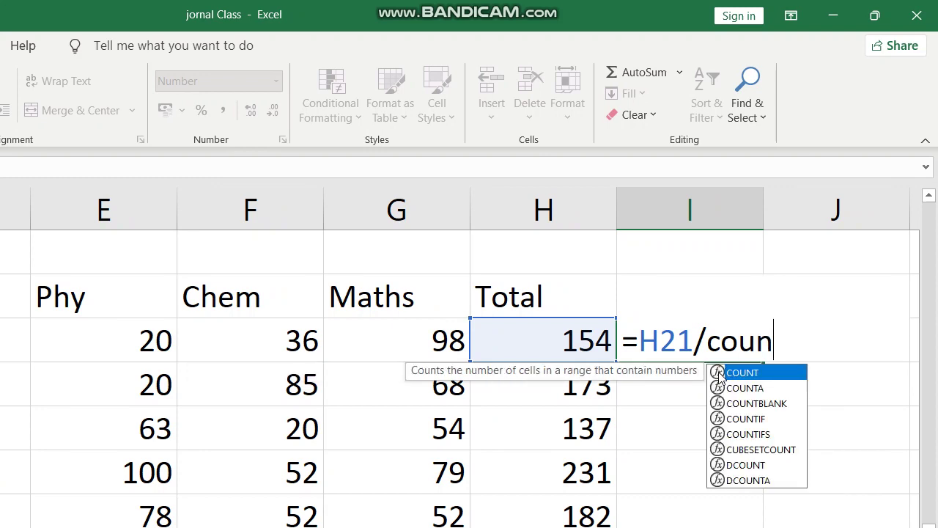
double_click(764, 376)
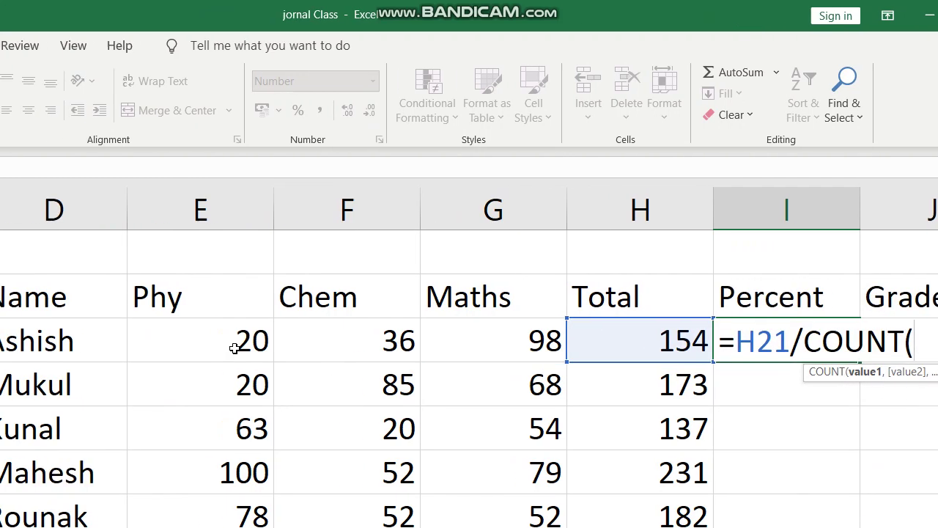
left_click_drag(234, 349, 496, 330)
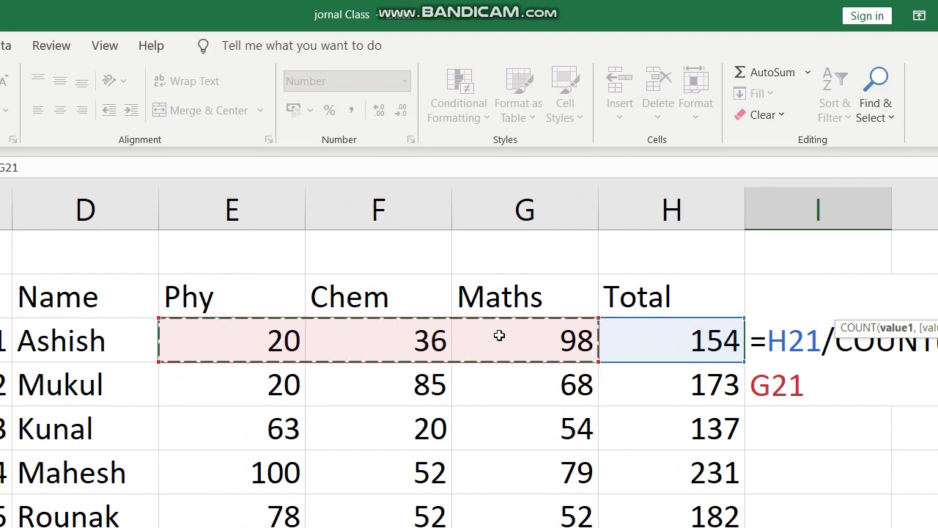
type(")")
key("Return")
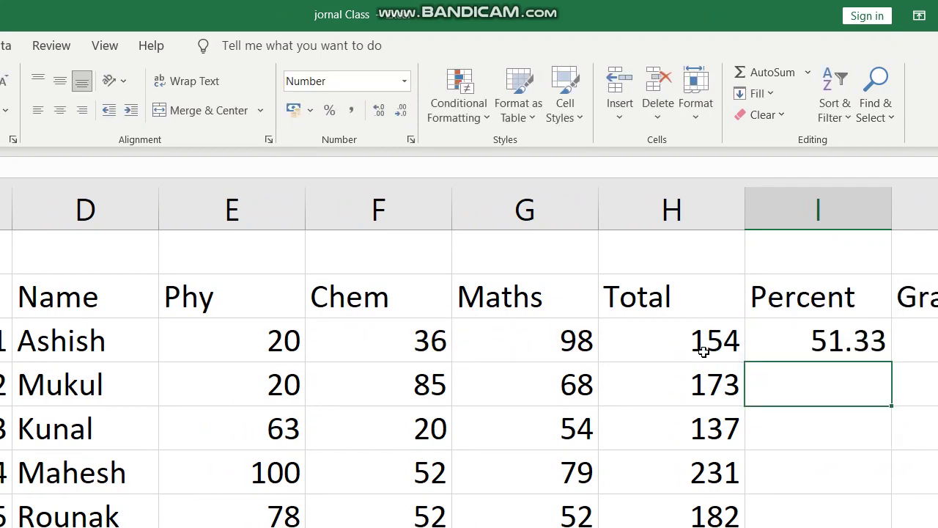
left_click(880, 352)
double_click(892, 362)
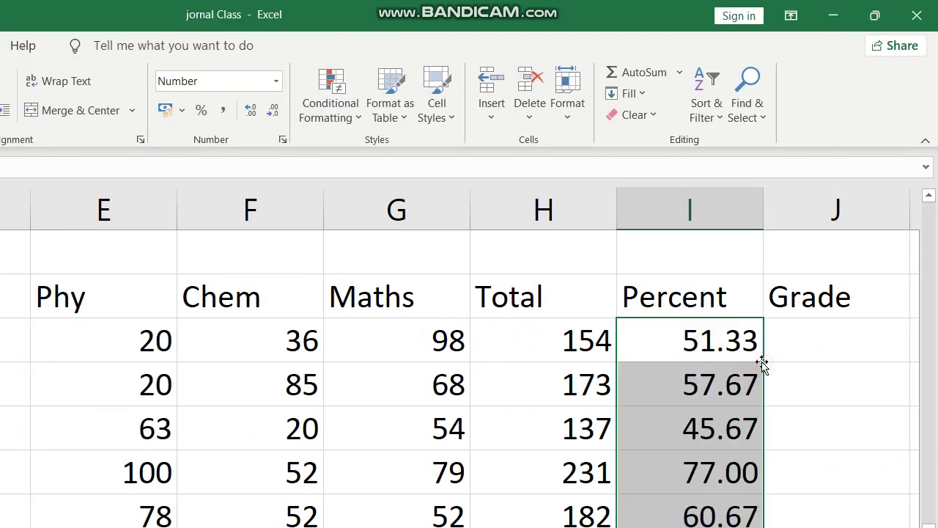
left_click(807, 454)
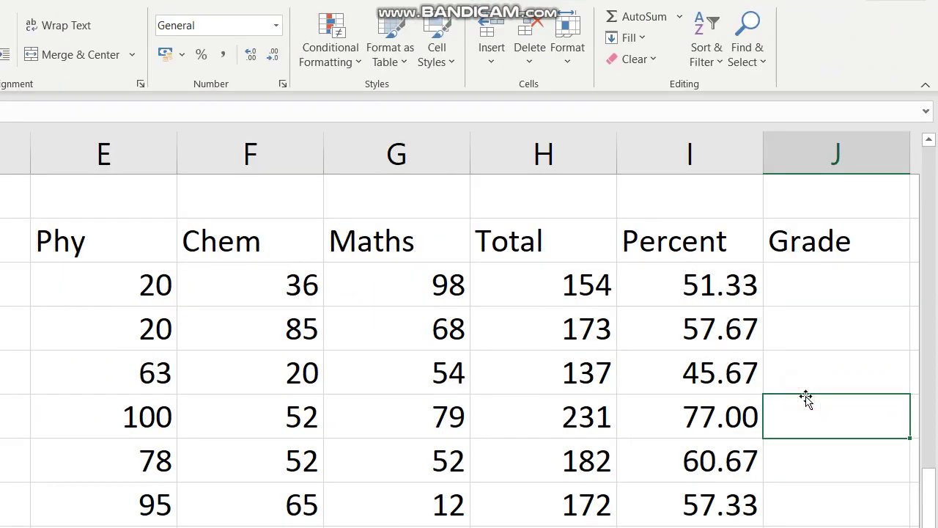
left_click(821, 287)
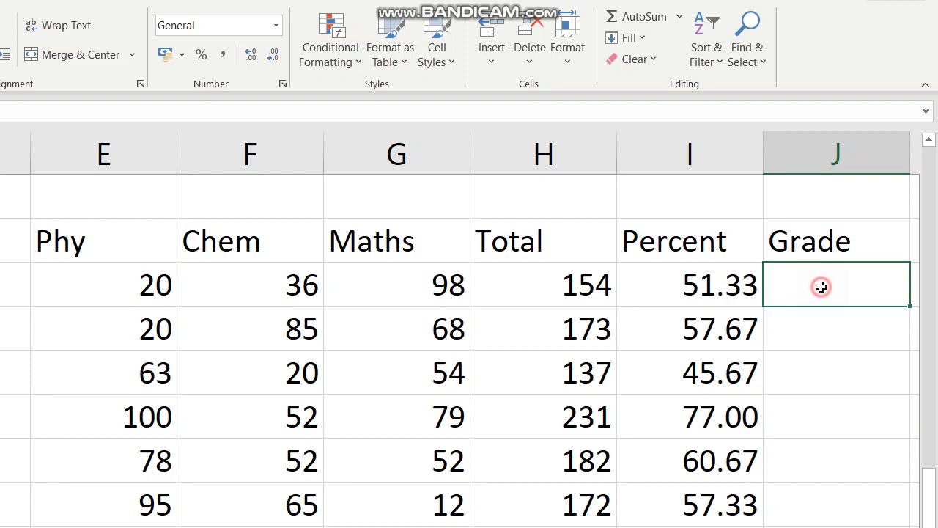
left_click(417, 195)
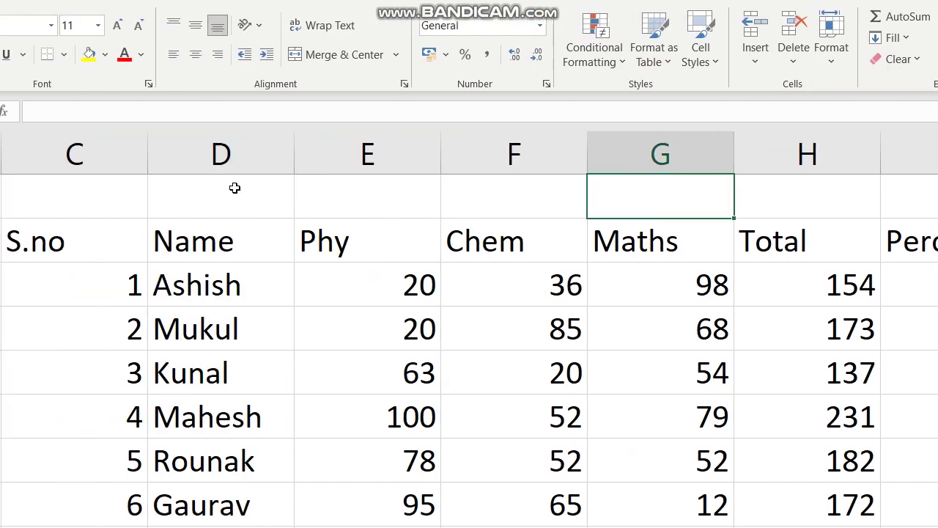
left_click(234, 188)
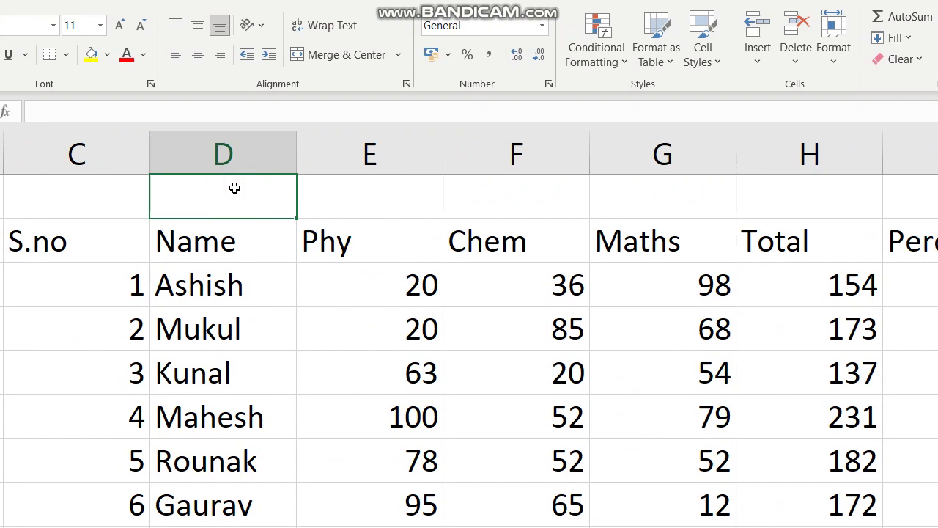
Step: Enter the grading criteria above the column headings: >=70-A in D19, >=60-B in E19, >=50-C in F19 and FAIL in G19
type(">=")
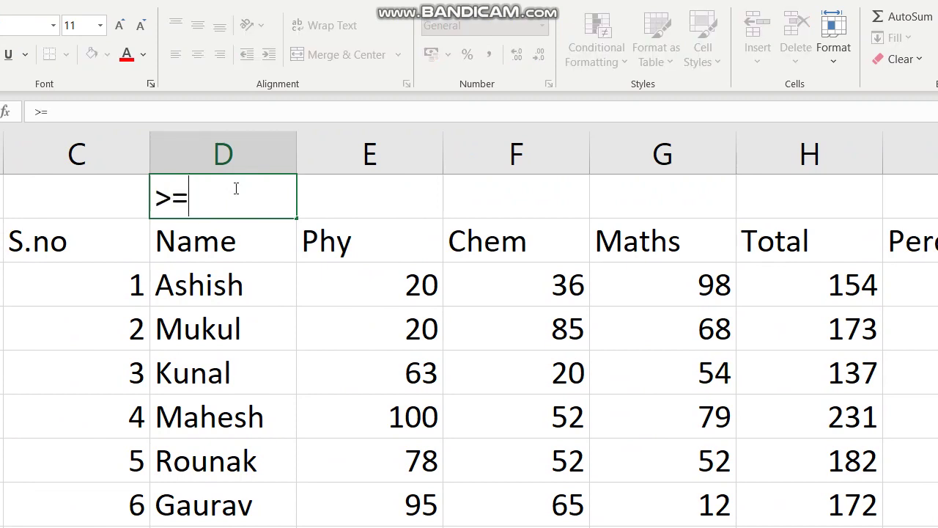
type("70-A")
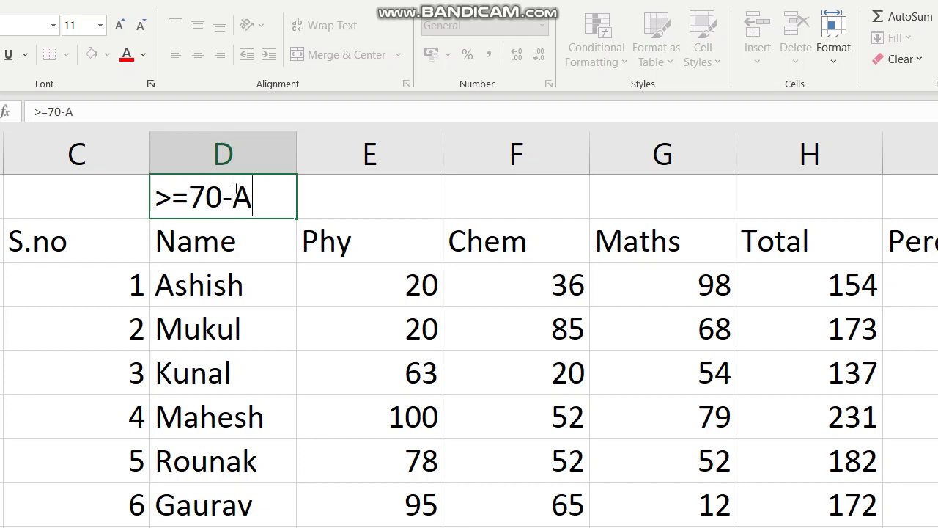
left_click(374, 203)
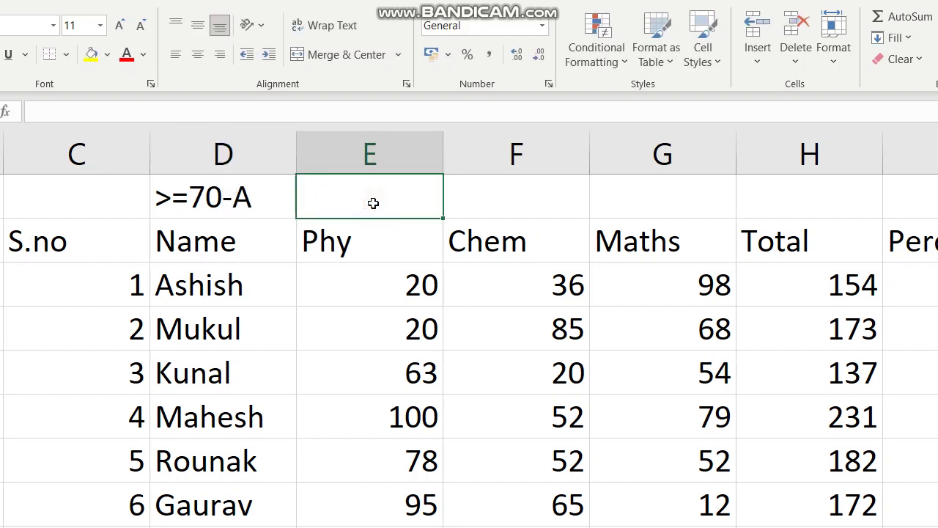
type(">=")
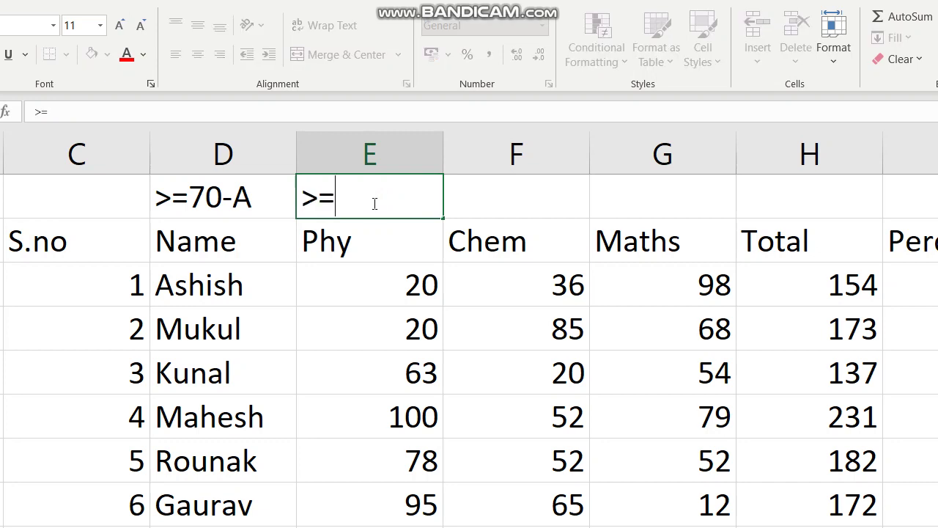
type("60-B")
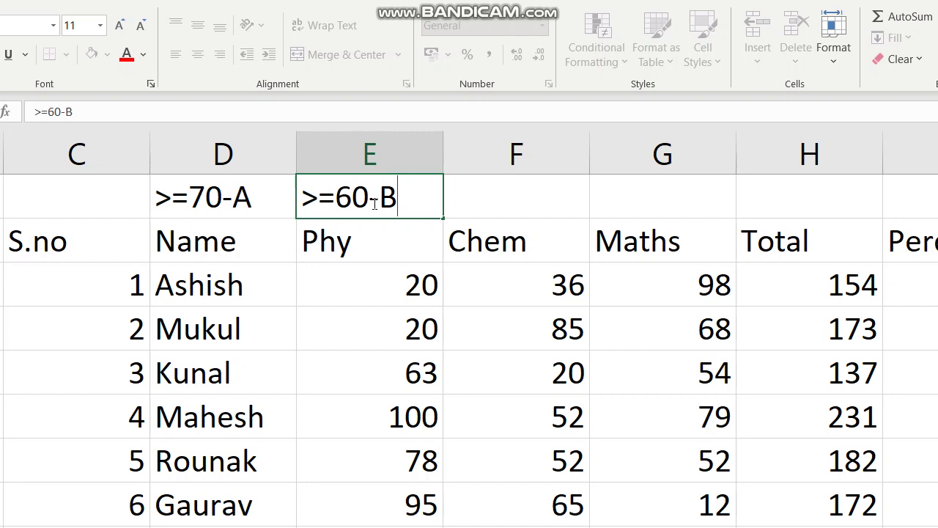
left_click(533, 200)
type(">")
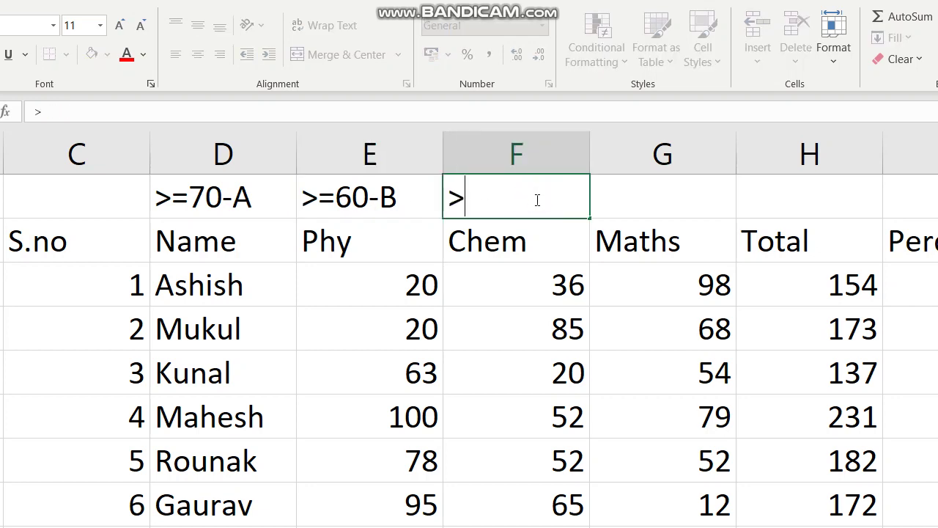
type("=50-C")
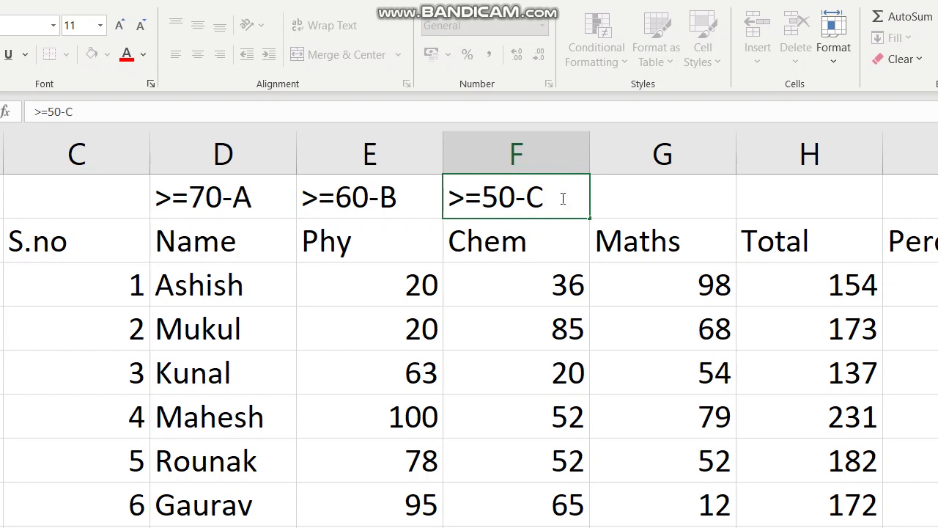
left_click(692, 193)
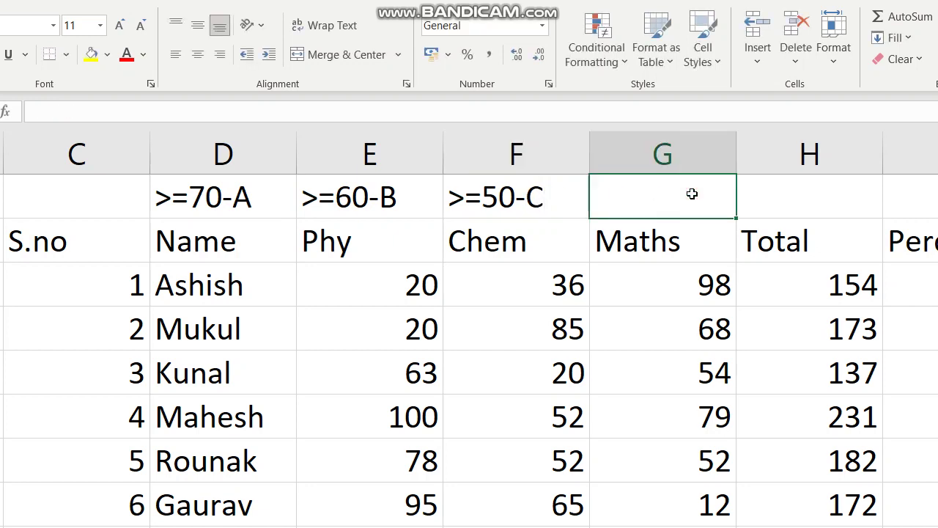
type("FAIL")
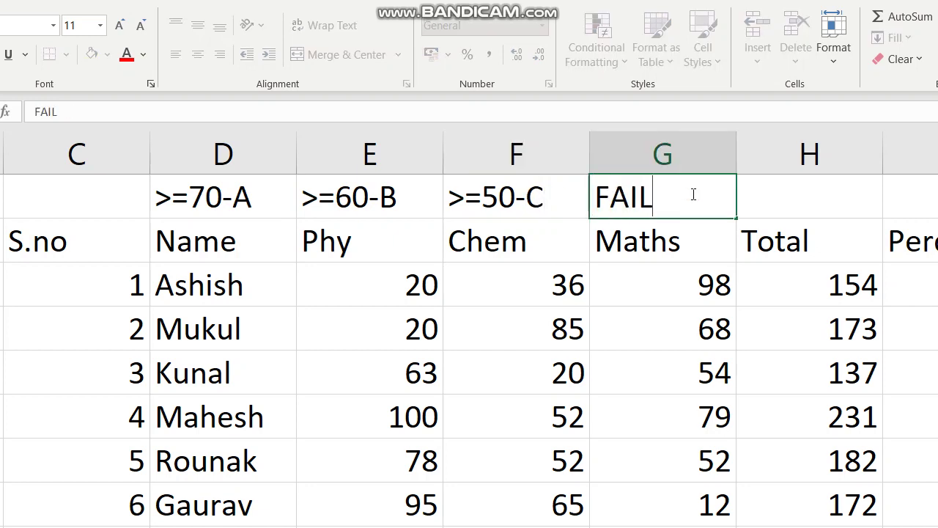
left_click(791, 285)
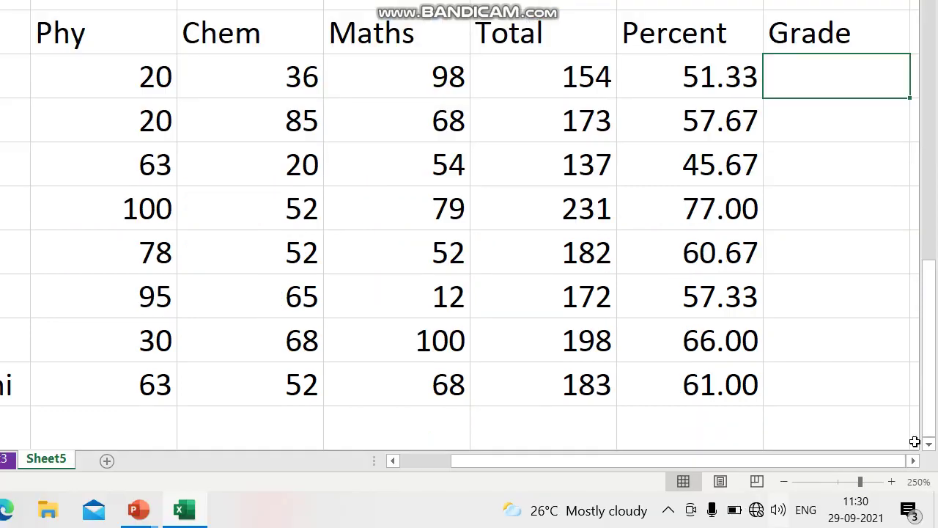
Step: Start the first student's Grade formula in J21 with =if(and(E21>=30 so that it tests the Phy mark
left_click(914, 461)
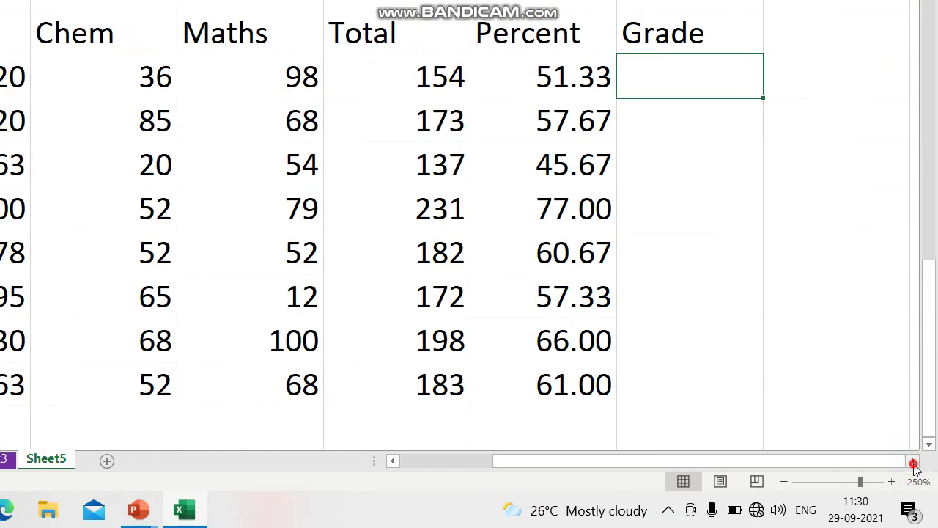
left_click(915, 461)
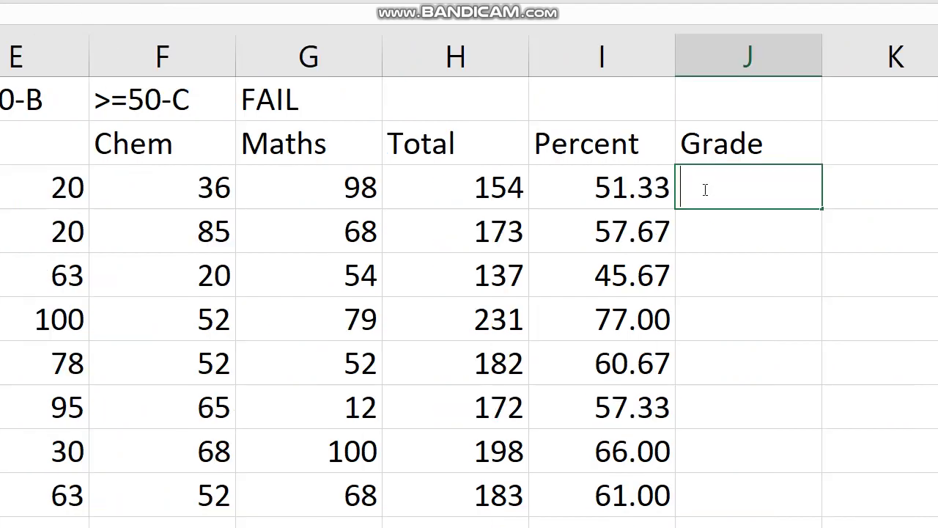
type("=if")
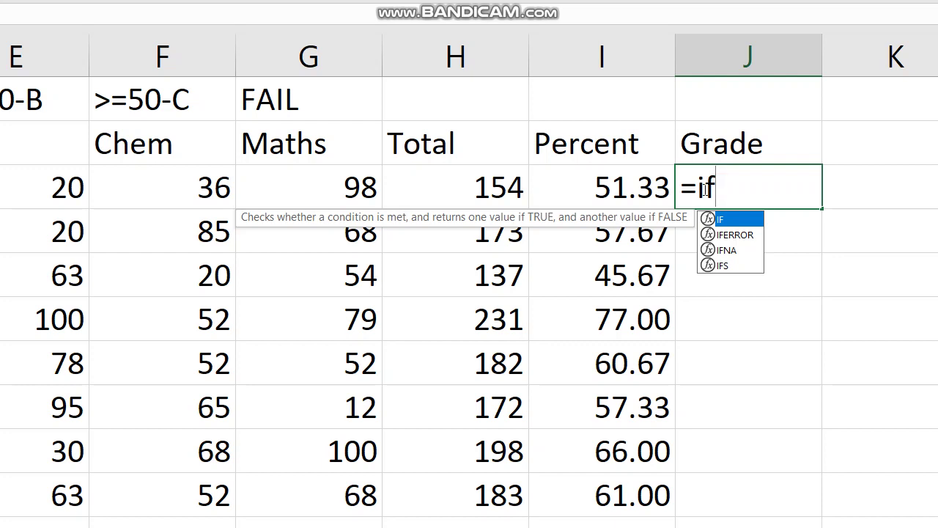
type("(and")
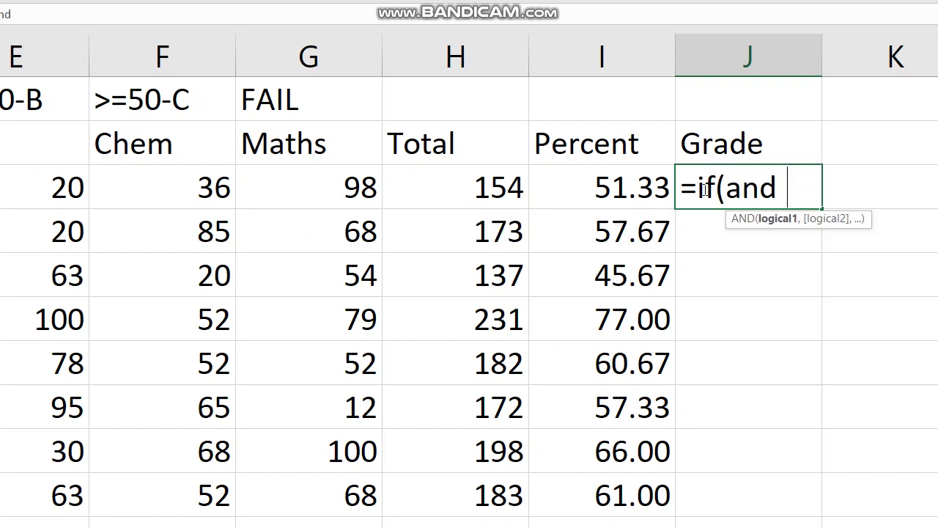
key("BackSpace")
type("(")
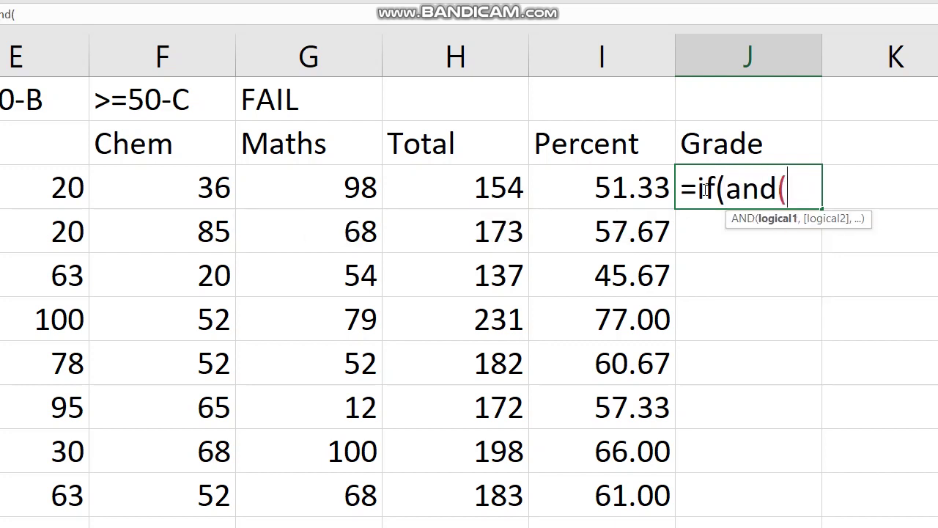
left_click(272, 192)
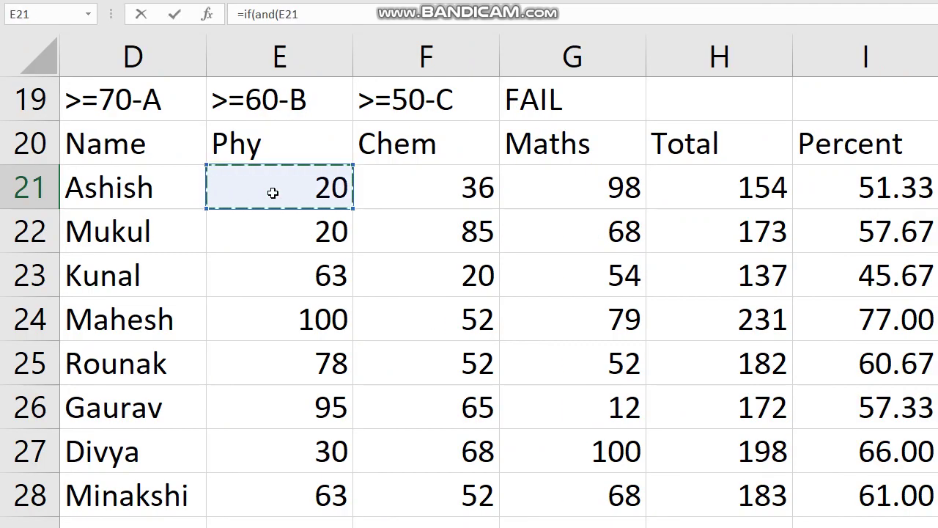
type(">=")
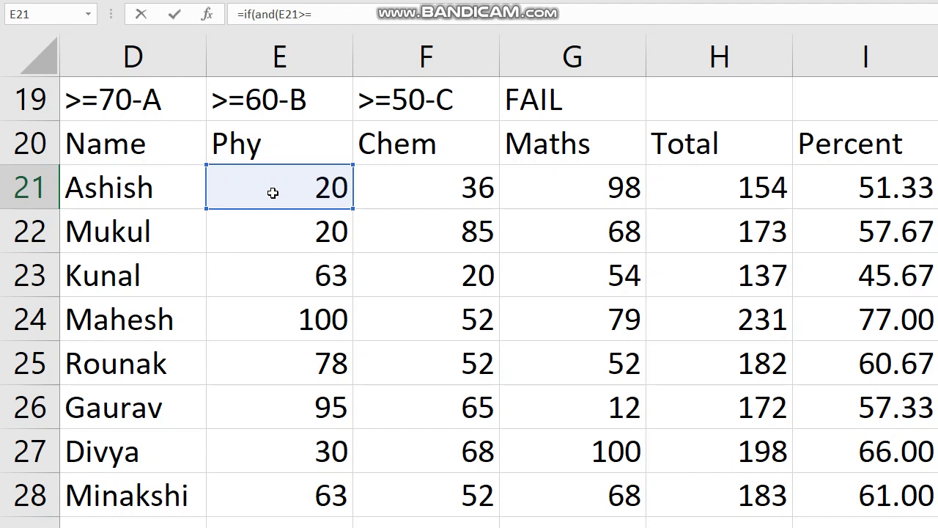
type("30,")
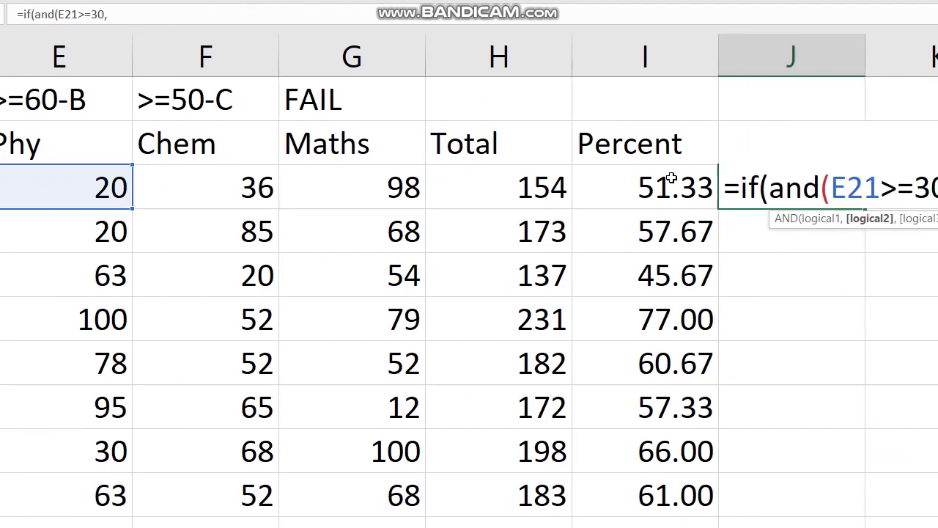
left_click(671, 178)
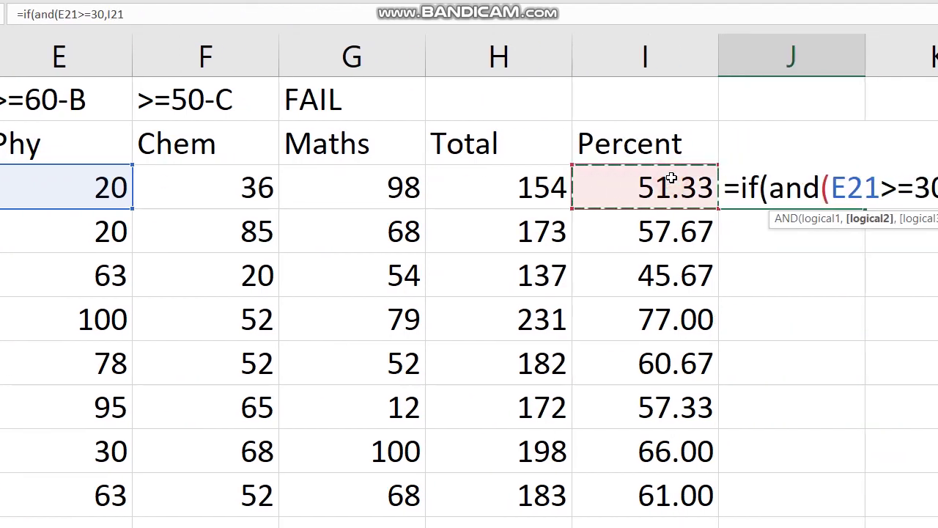
type(">")
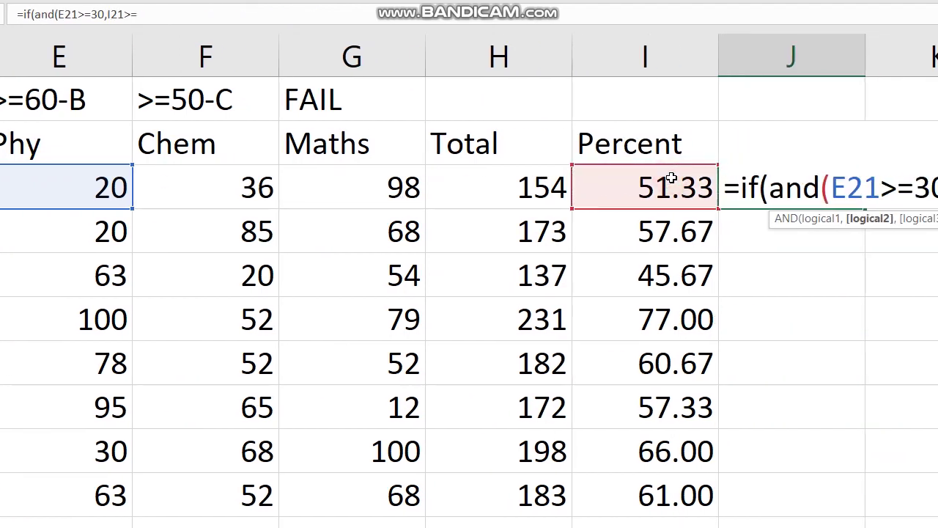
type("=70)")
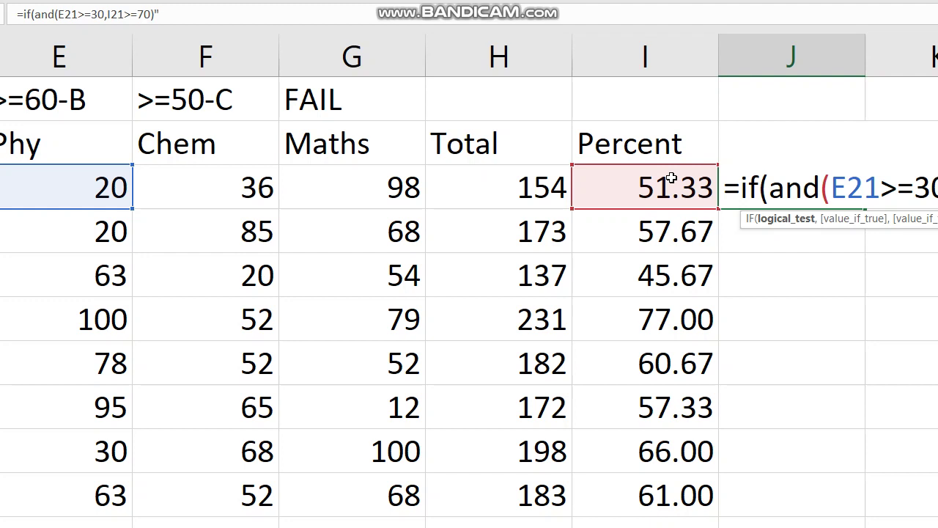
type("A")
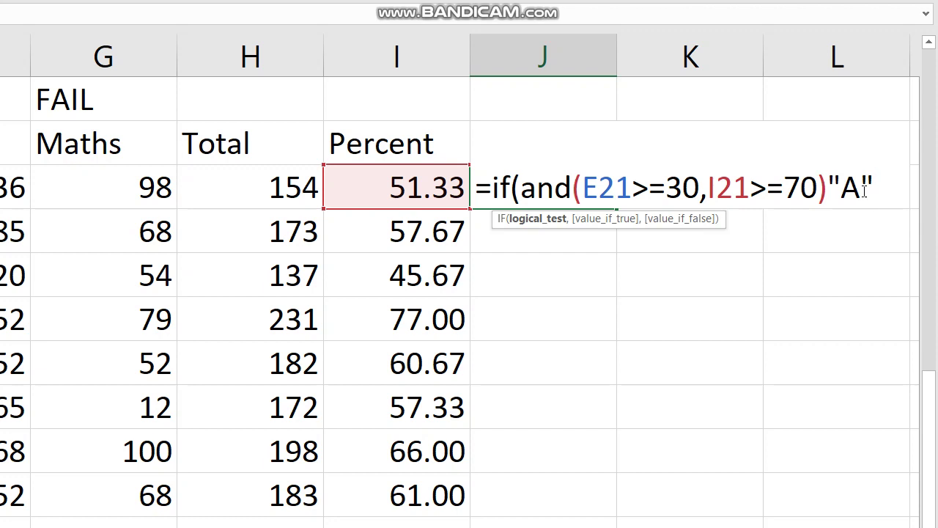
key("BackSpace")
key("BackSpace")
key("BackSpace")
key("BackSpace")
key("BackSpace")
key("BackSpace")
key("BackSpace")
key("BackSpace")
key("BackSpace")
key("BackSpace")
key("BackSpace")
key("BackSpace")
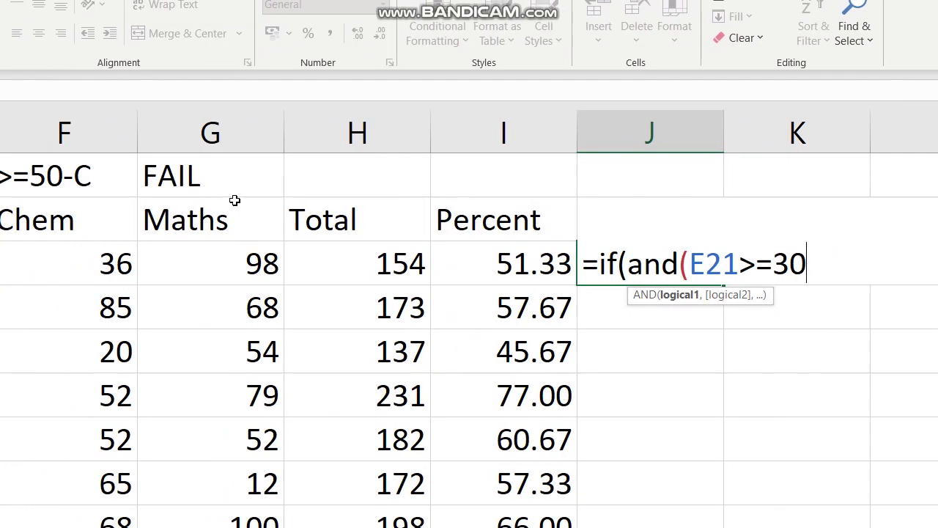
Step: Extend the AND test in the J21 formula with the Chem and Maths conditions F21>=30 and G21>=30
type(",")
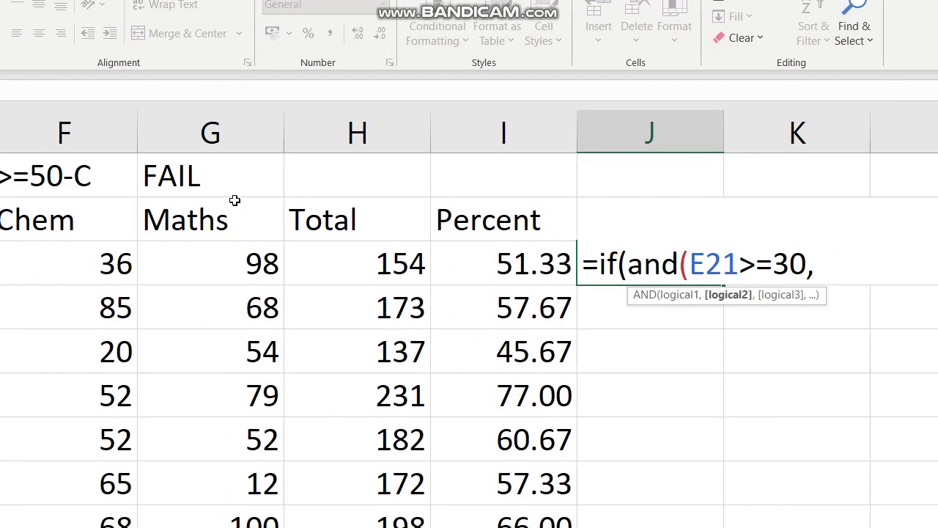
left_click(310, 255)
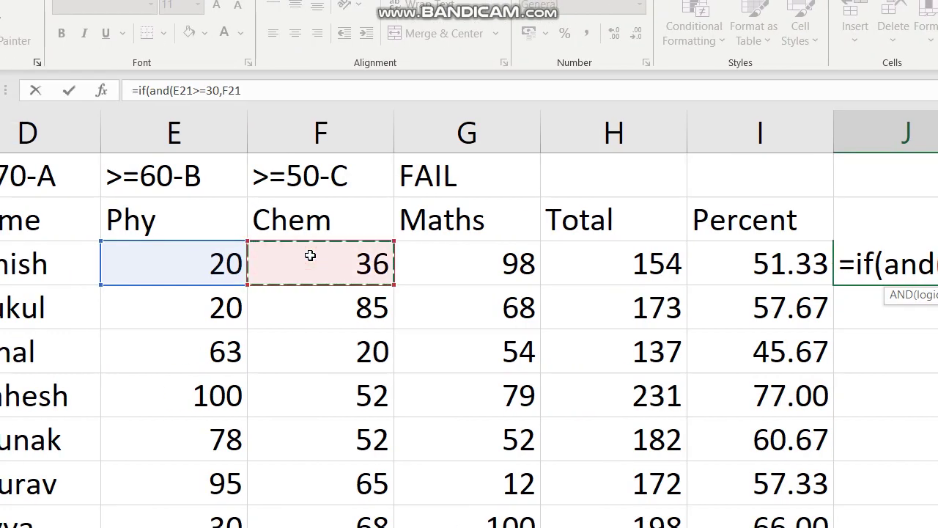
type(">=30,")
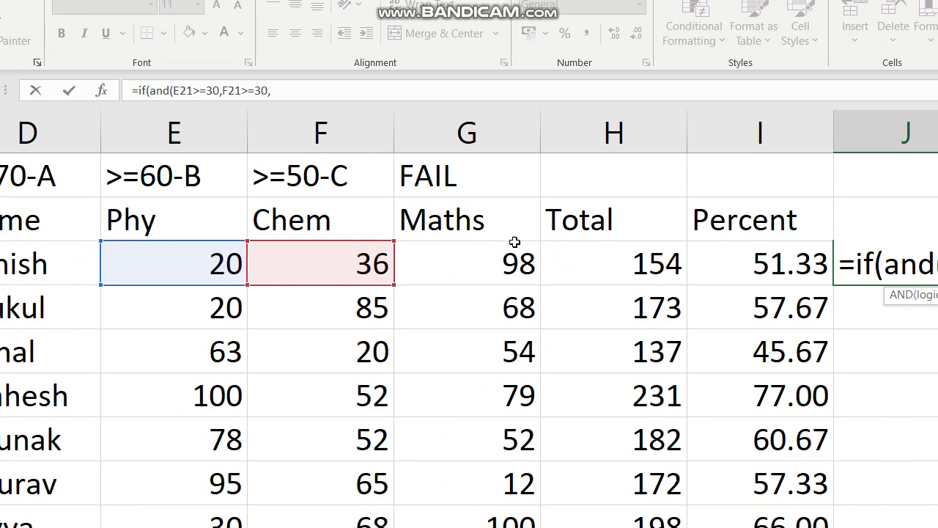
left_click(493, 258)
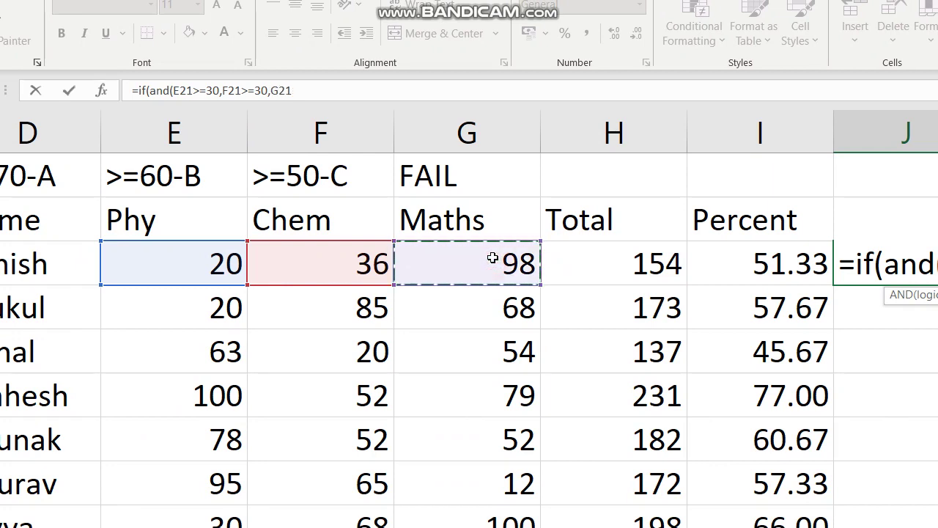
type(">=")
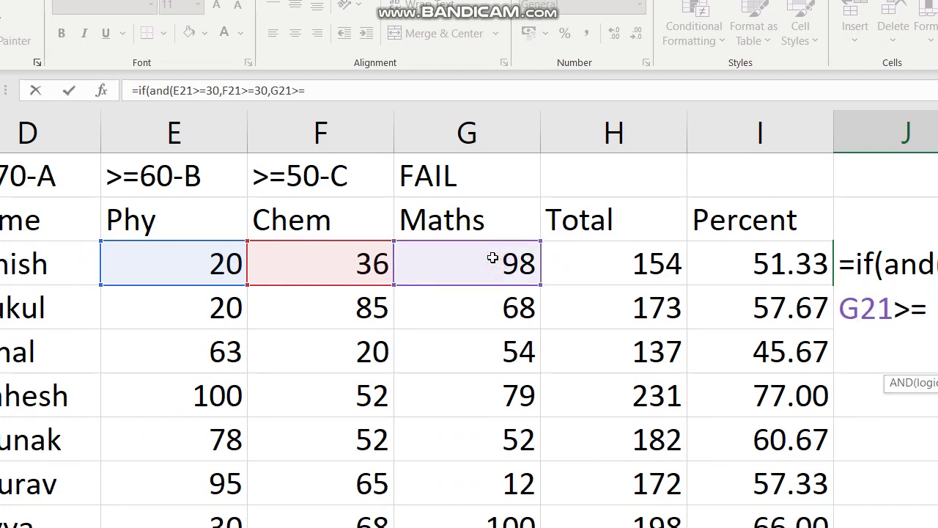
type("30,")
Step: Complete the first AND test in J21 with the Percent condition I21>=70 and return "A" when it is true
left_click(704, 260)
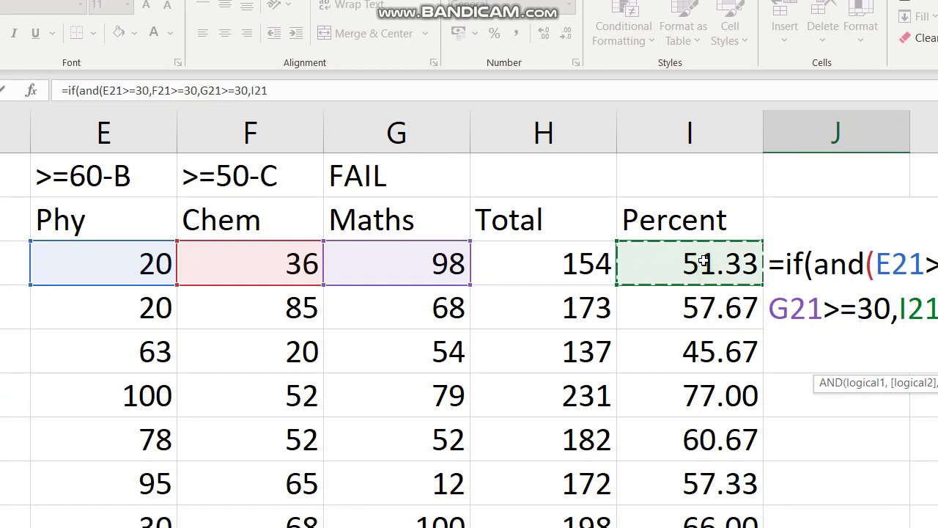
type(">=")
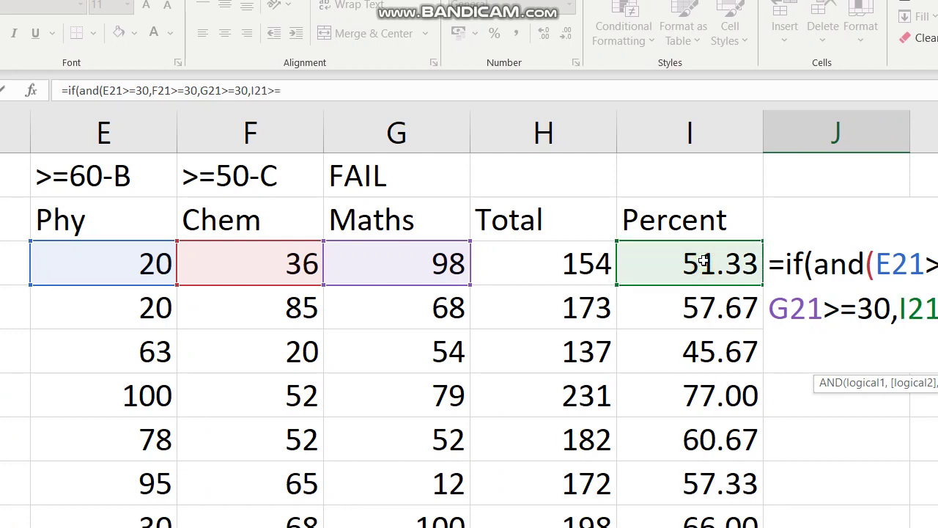
type("70),")
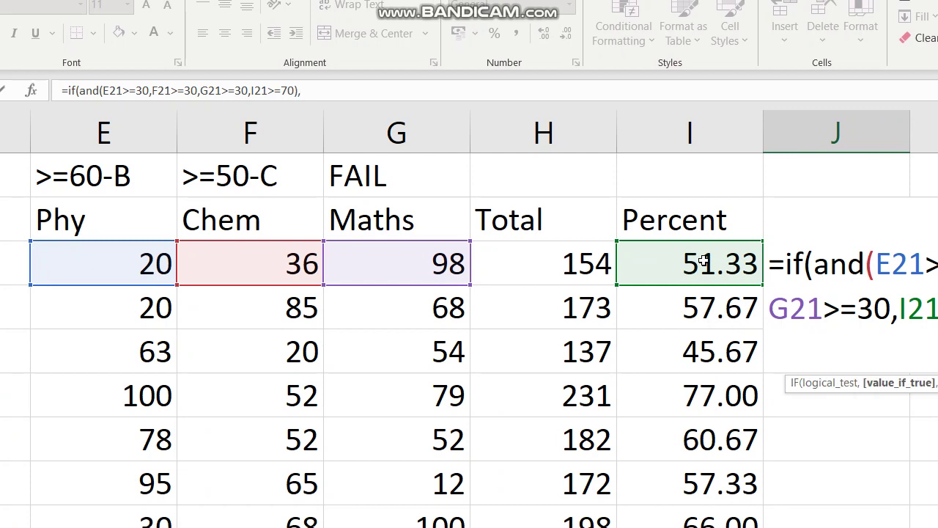
type("\"A\",")
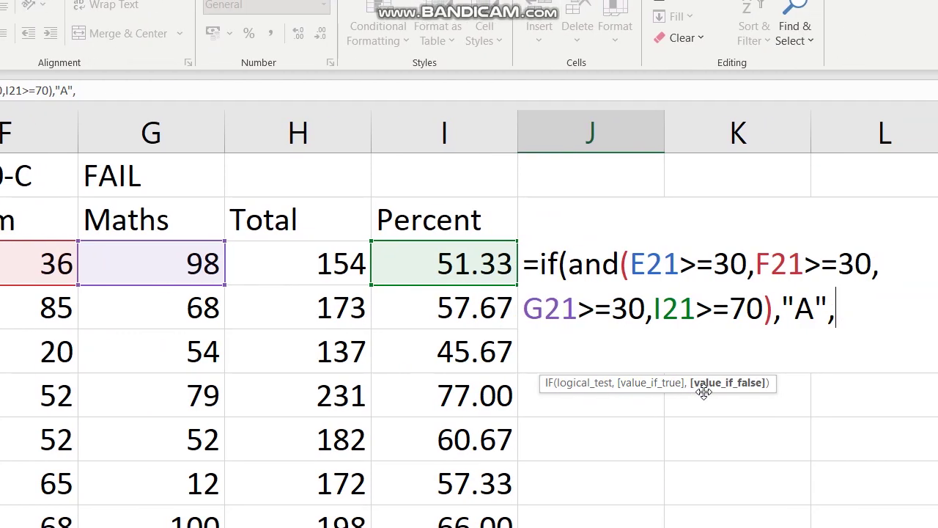
Step: Nest a second IF with an AND test in the J21 formula, using the conditions E21>=30, F21>=30 and G21>=30
type("if(and")
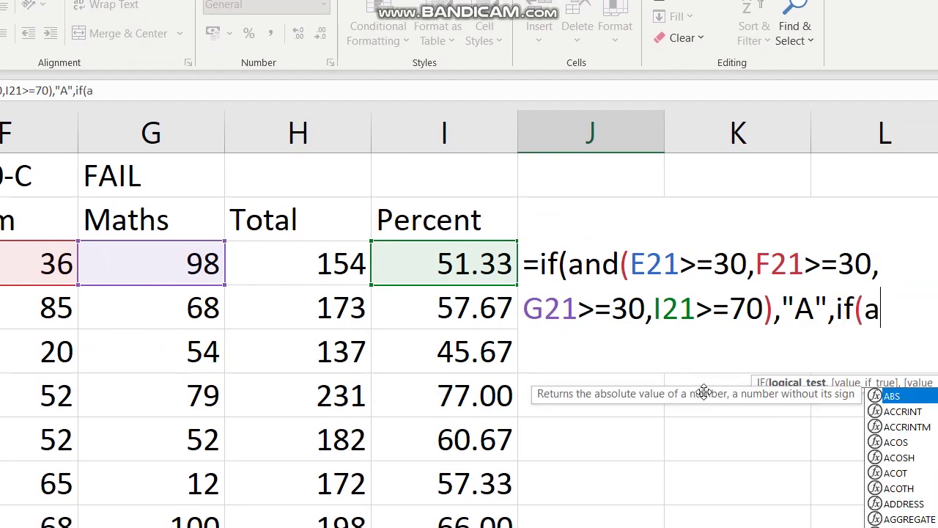
type("(")
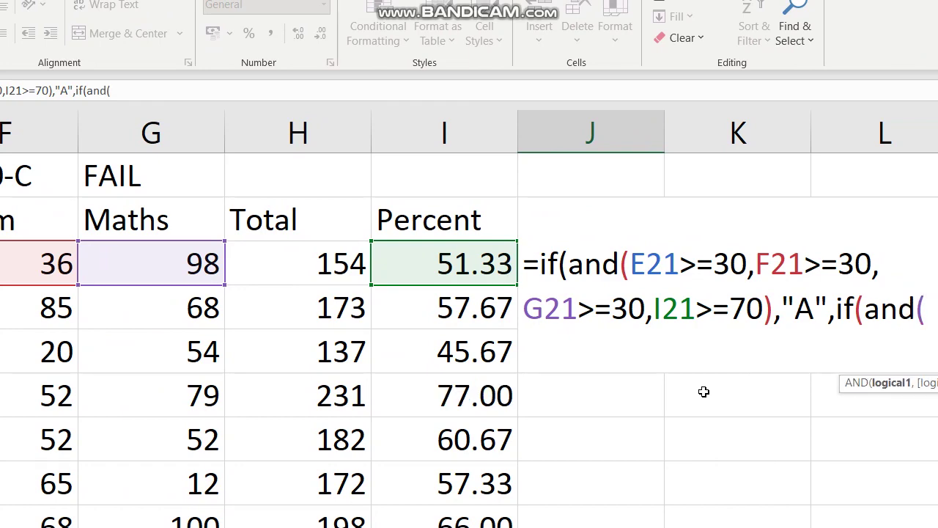
left_click(235, 264)
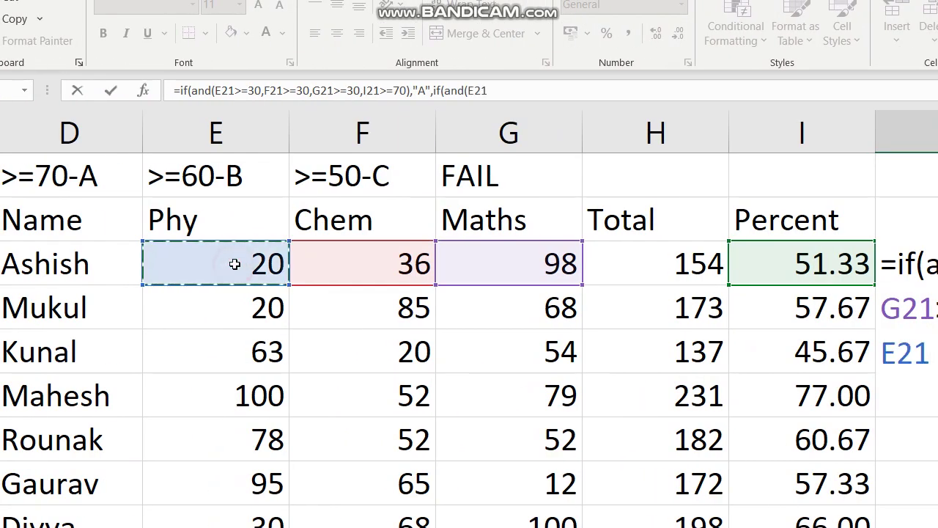
type(">")
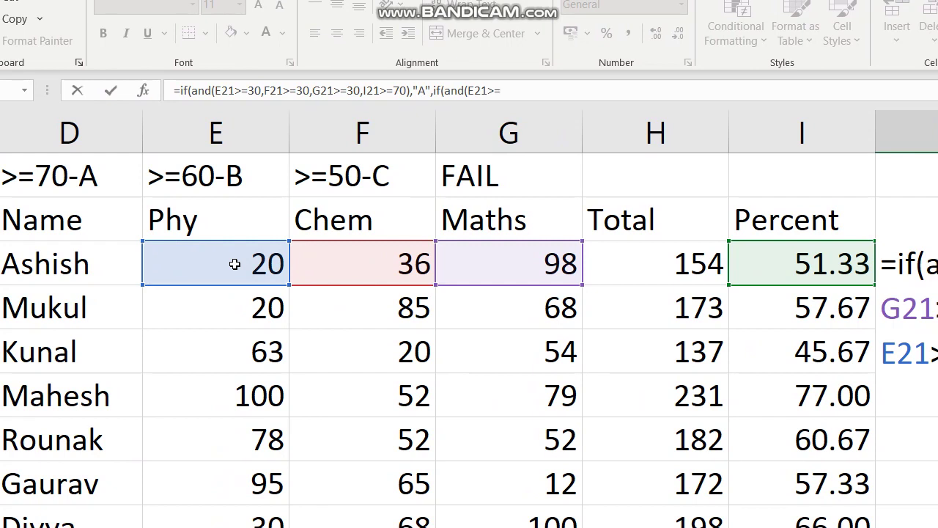
type("=30,")
left_click(368, 269)
type(">=")
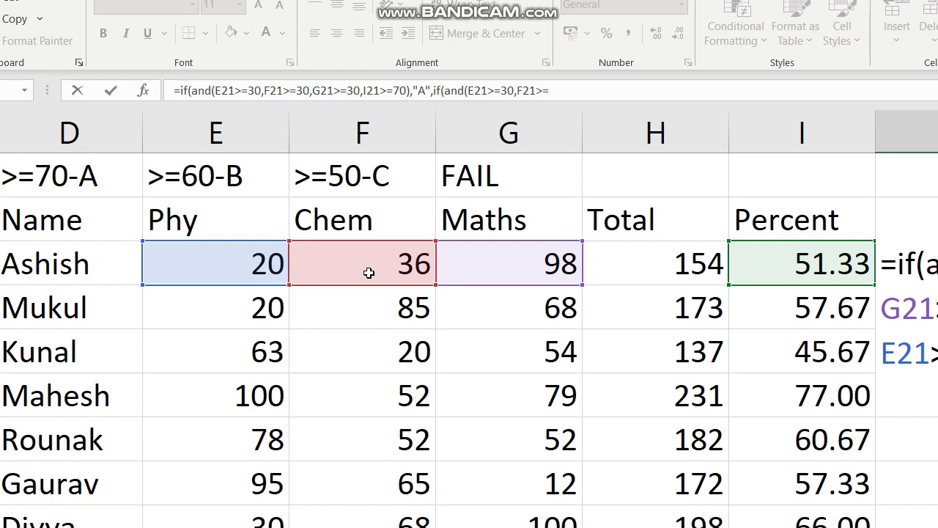
type("30,")
left_click(509, 261)
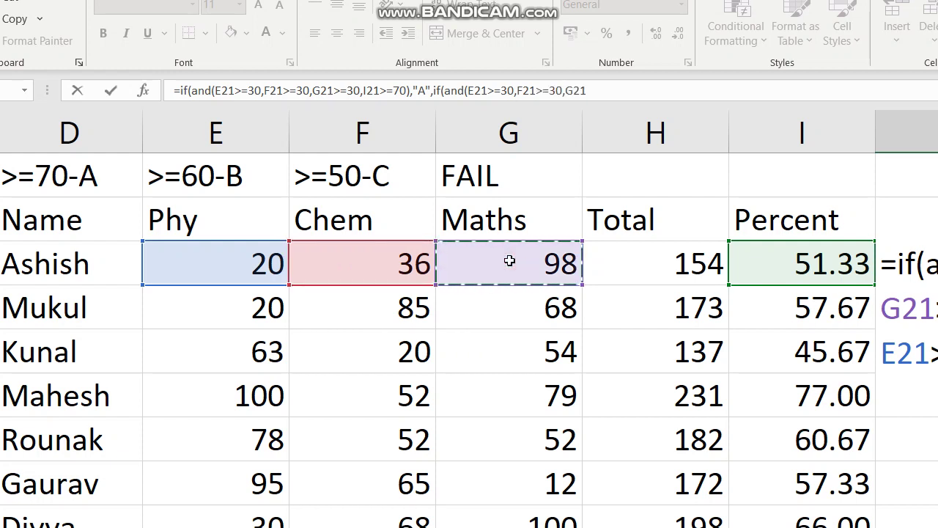
type(">=")
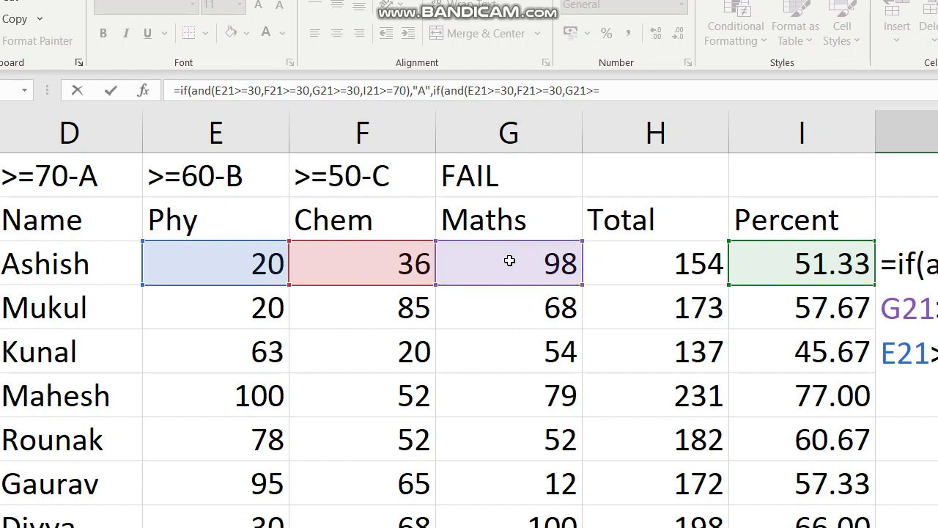
type("30,")
Step: Complete the second AND test with the Percent condition I21>=60, return "B" when it is true, and open a third IF
left_click(781, 270)
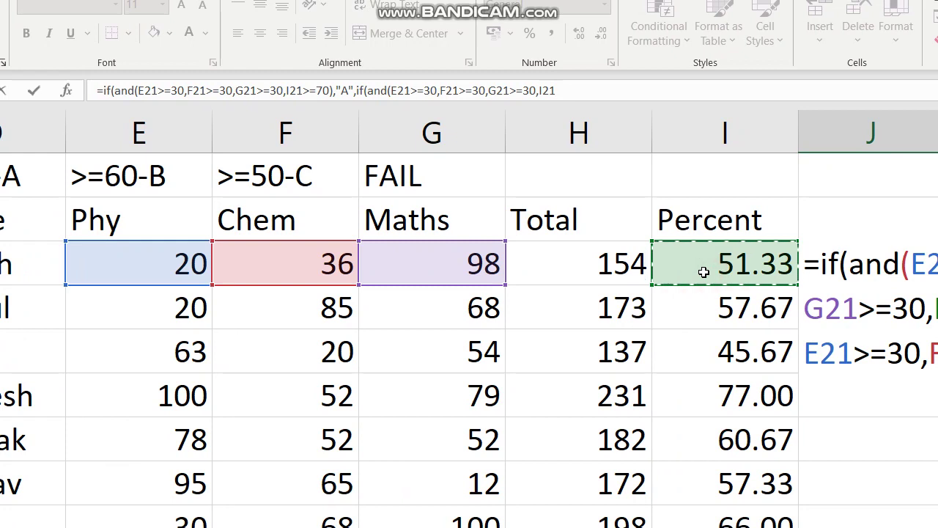
type(">= ")
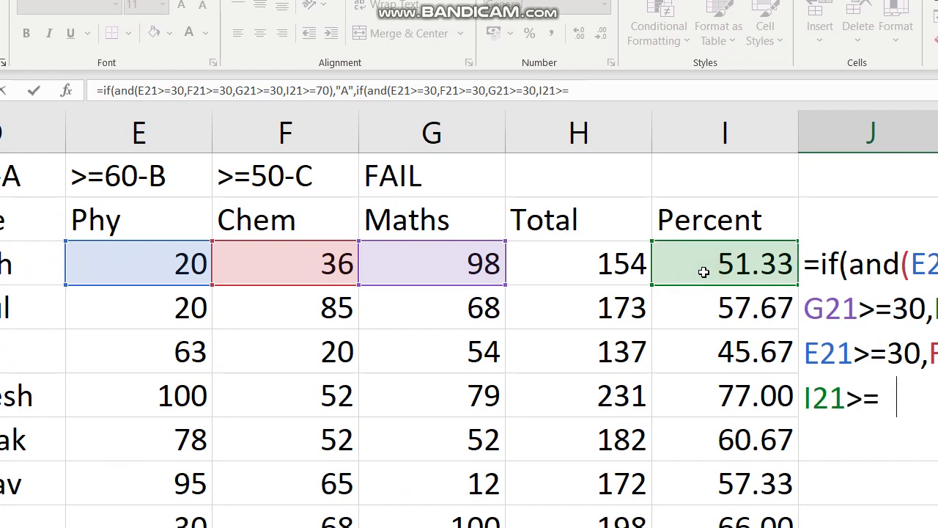
type("60")
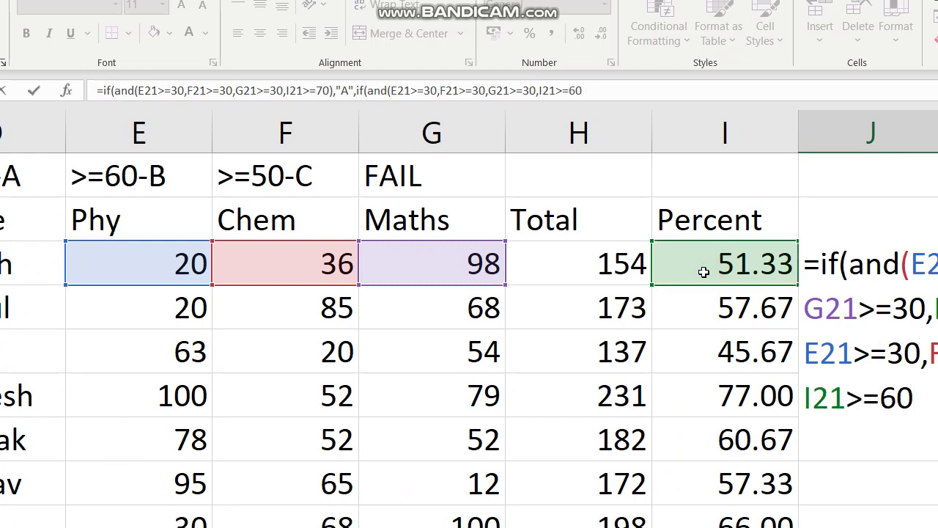
type("),\"B\",if(")
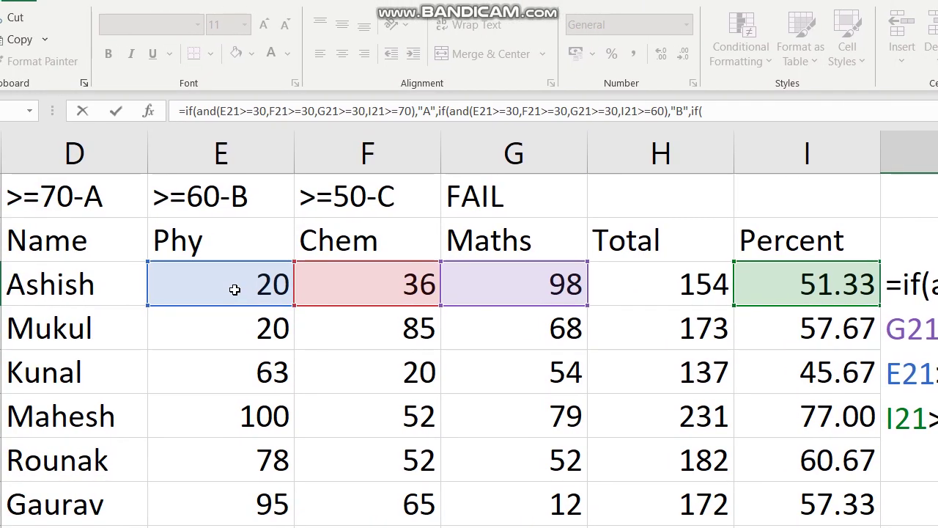
Step: Enter the subject conditions E21>=30, F21>=30 and G21>=30 in the third IF of the J21 formula
left_click(153, 265)
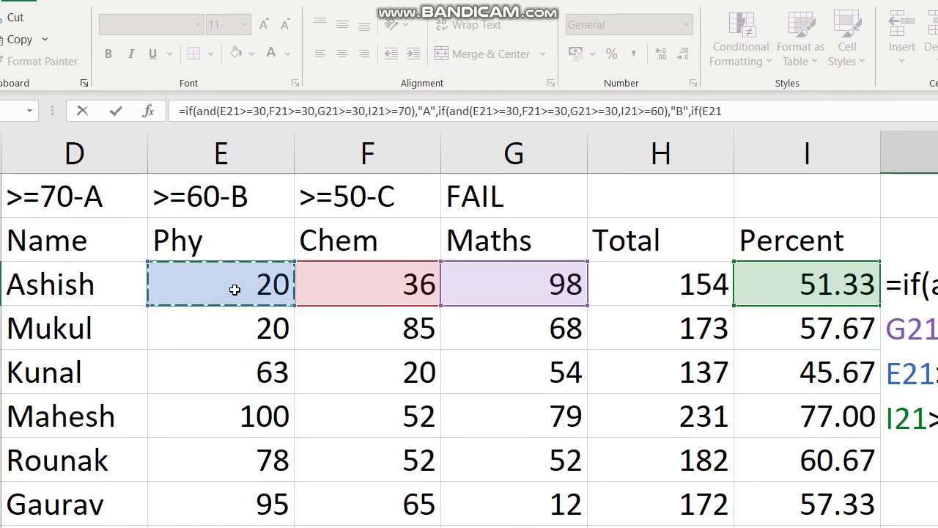
type(">=30")
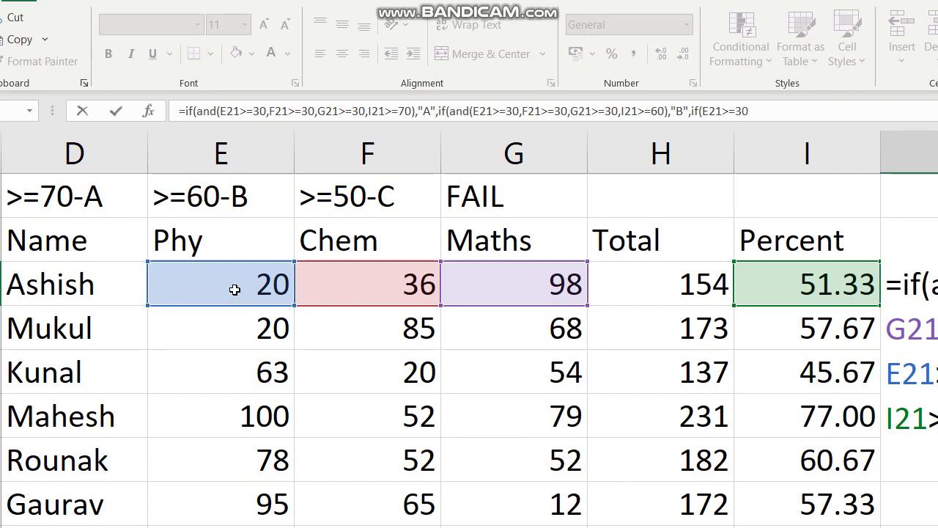
type(",")
left_click(311, 287)
type(">=")
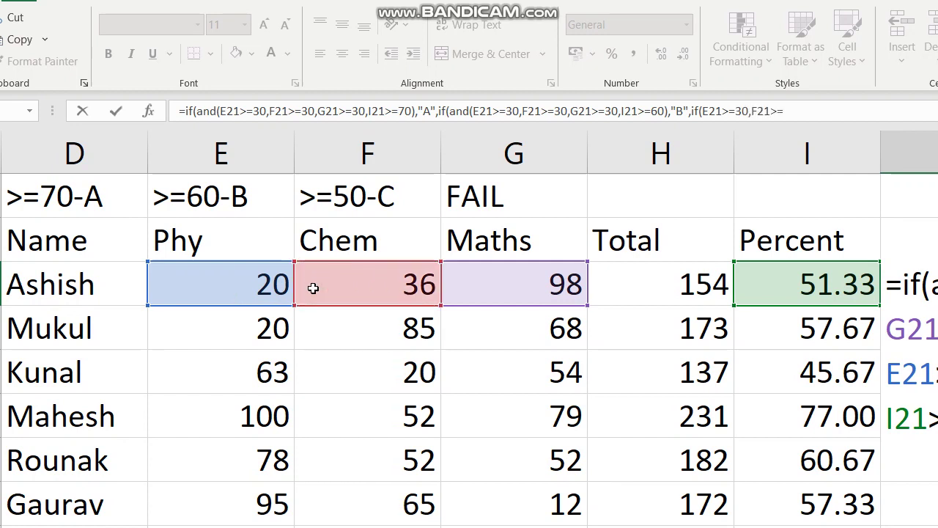
type("30,")
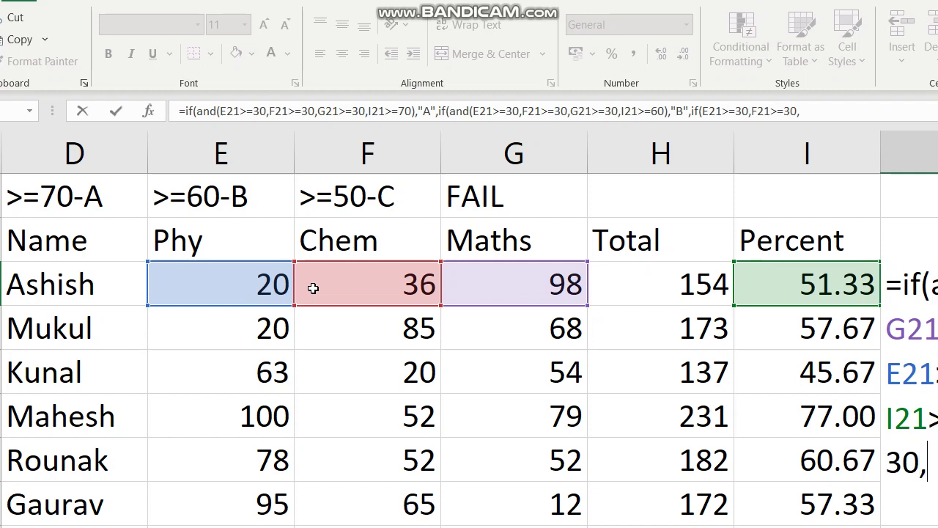
left_click(488, 284)
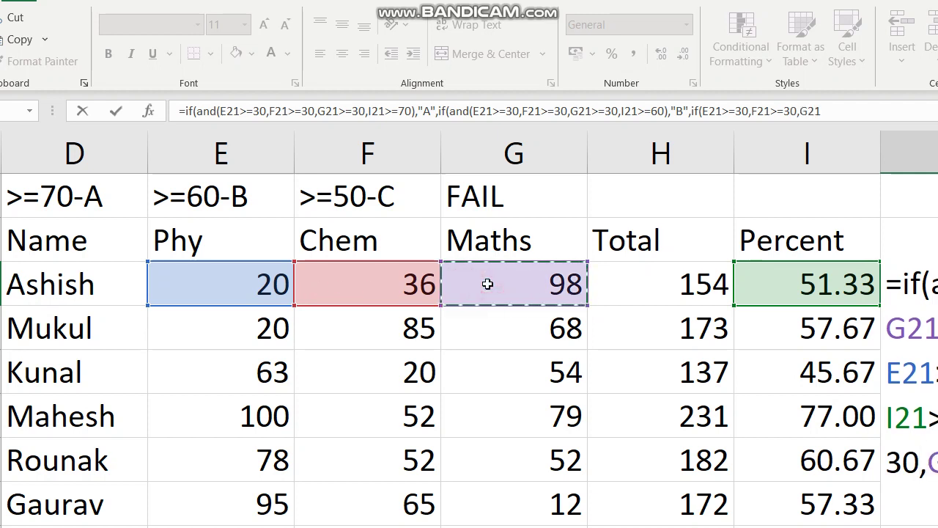
type(">=30")
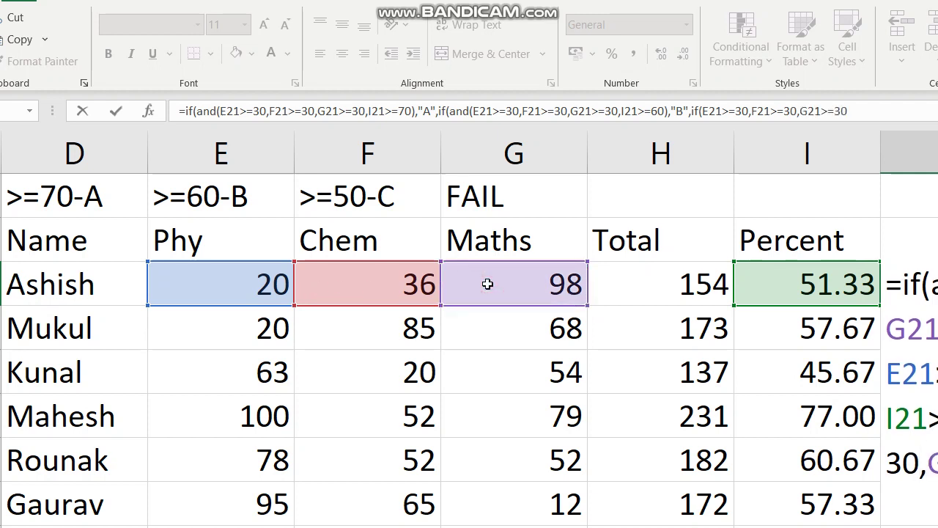
type(",")
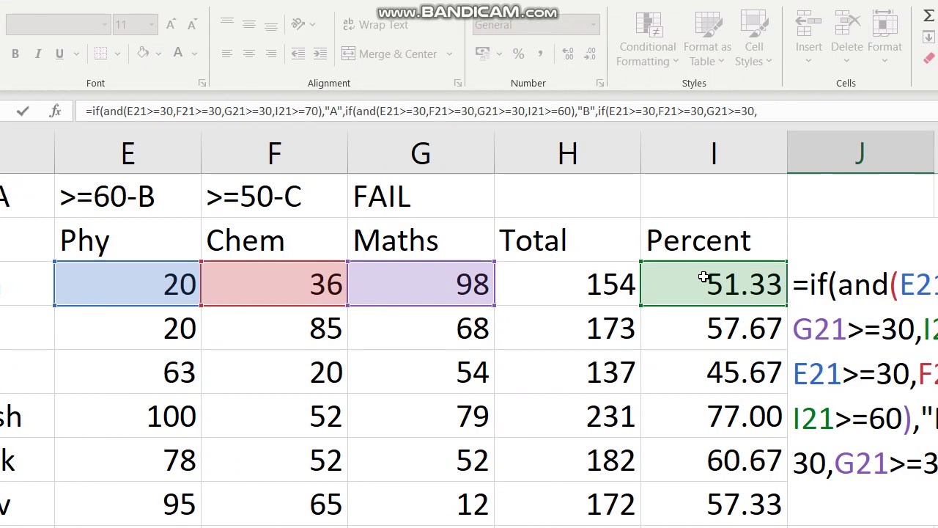
Step: Add the Percent condition I21>=50 to the third IF and close its list of conditions
left_click(797, 278)
type(">=")
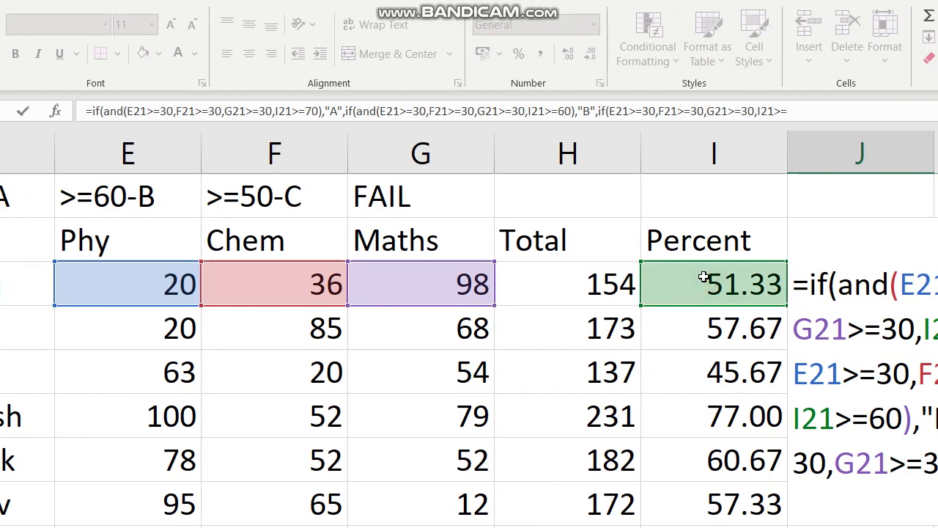
type("50")
type("),\"")
type("C")
type("Fa")
key("BackSpace")
key("BackSpace")
key("BackSpace")
key("BackSpace")
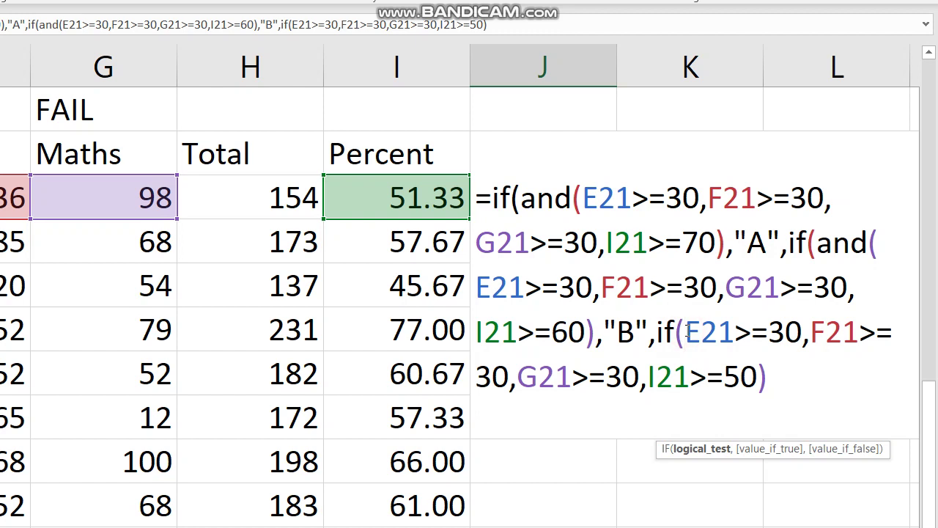
Step: Wrap the third IF's conditions in an AND function and return "C" when they are all true
type("and(")
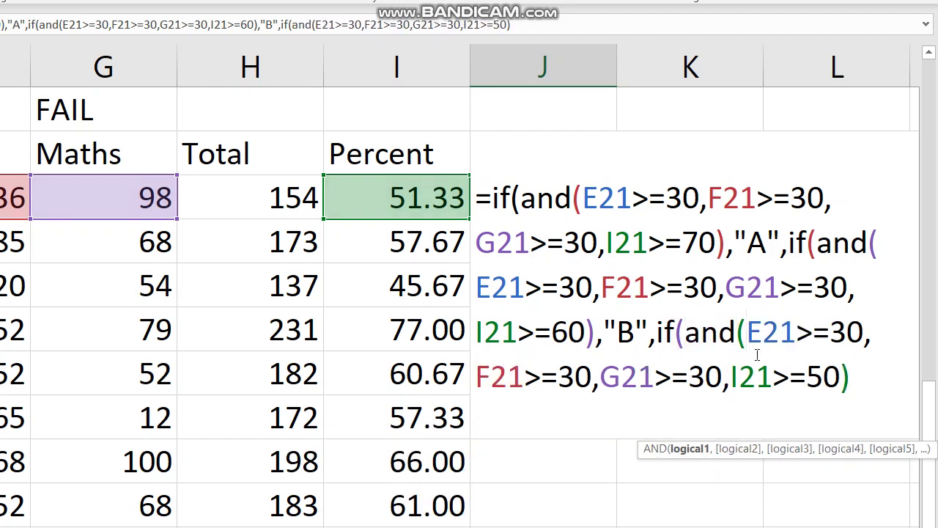
left_click(866, 381)
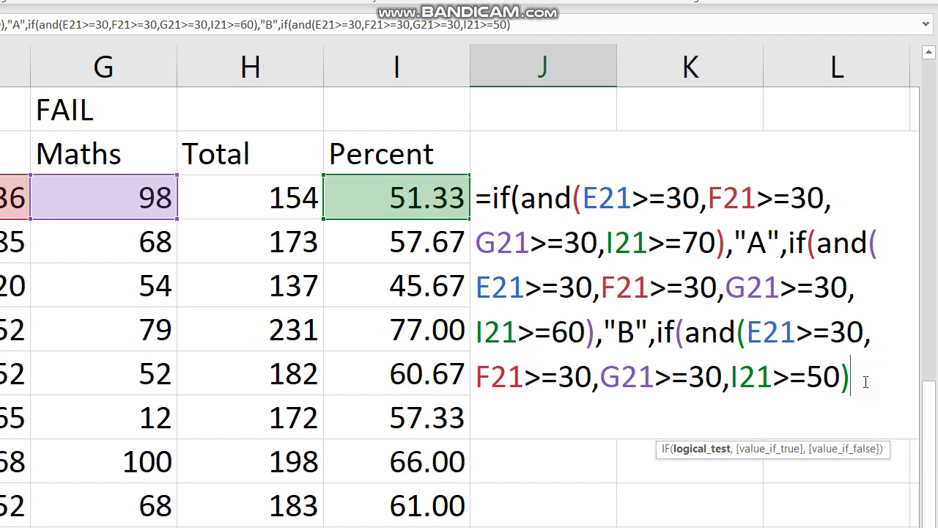
type(",\"")
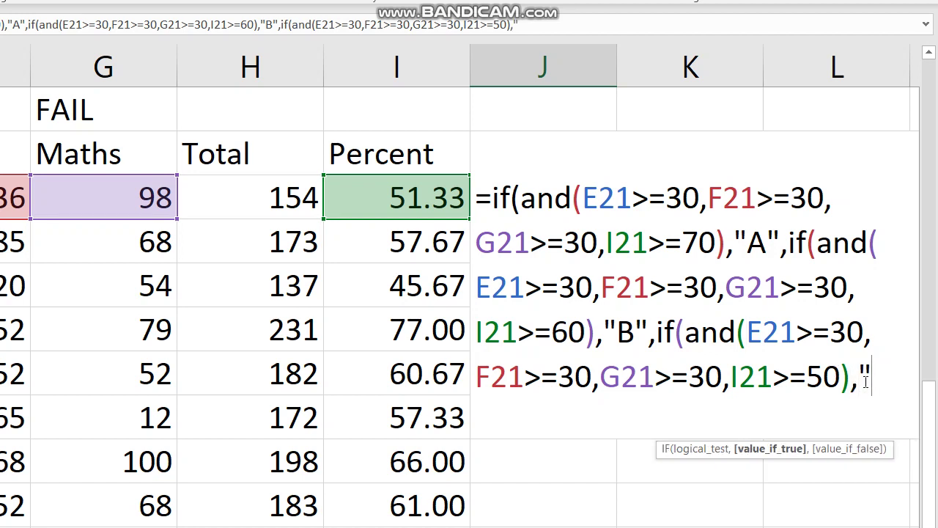
type("C\",")
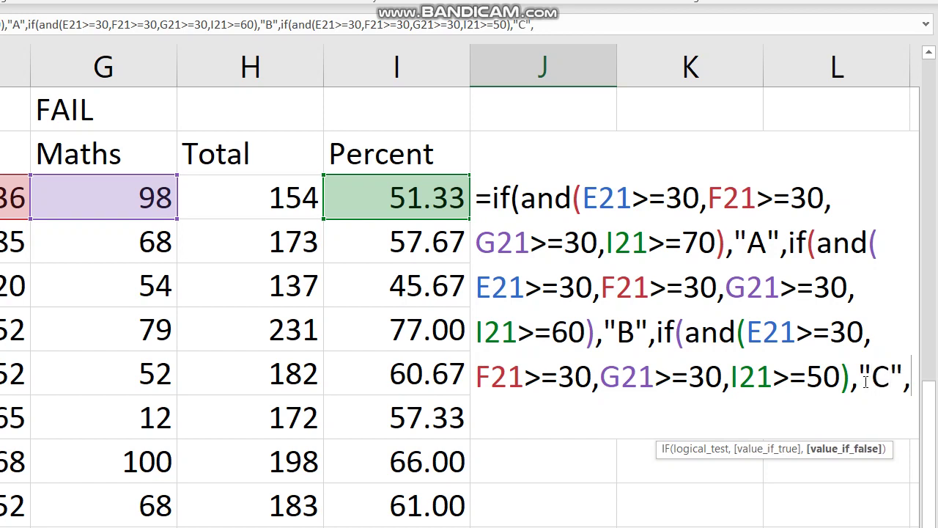
Step: Set "FAIL" as the result when no test is met, close all three IFs and enter the formula in J21
type("\"")
type("F")
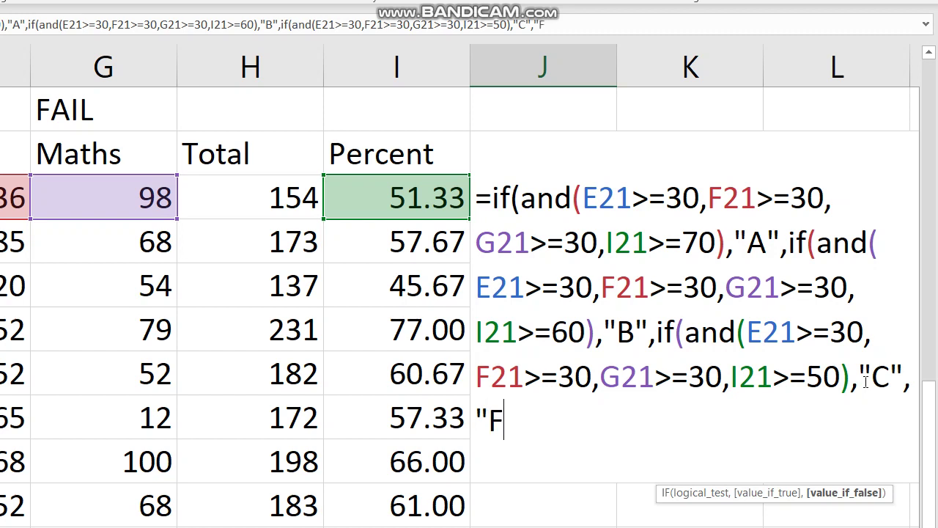
type("AIL\")")
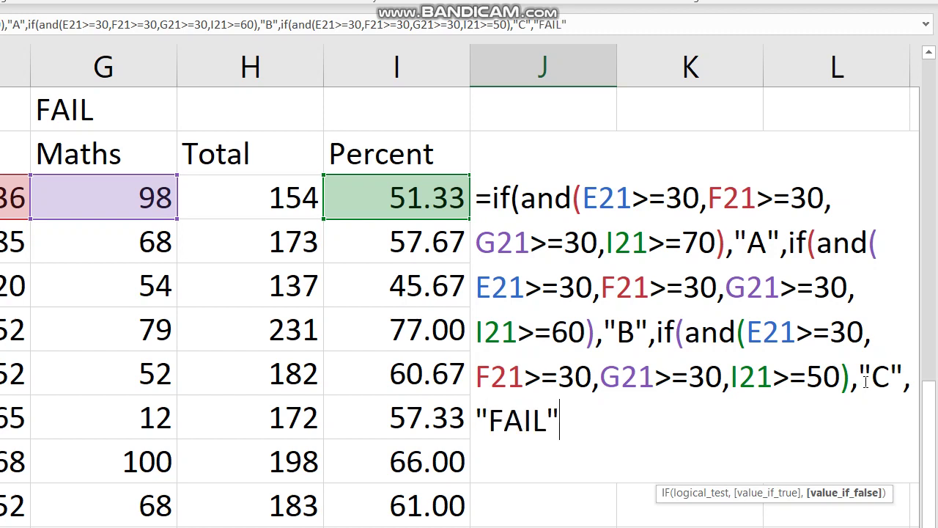
type("))")
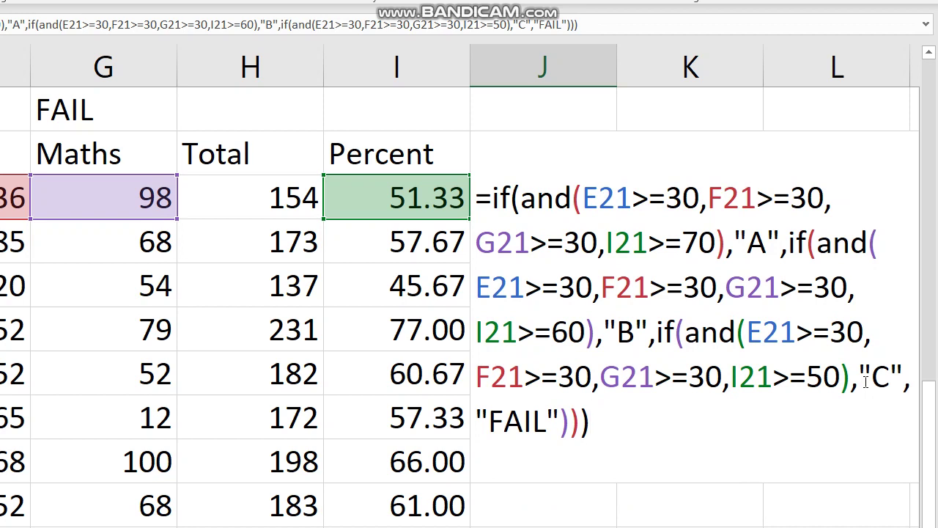
key("Return")
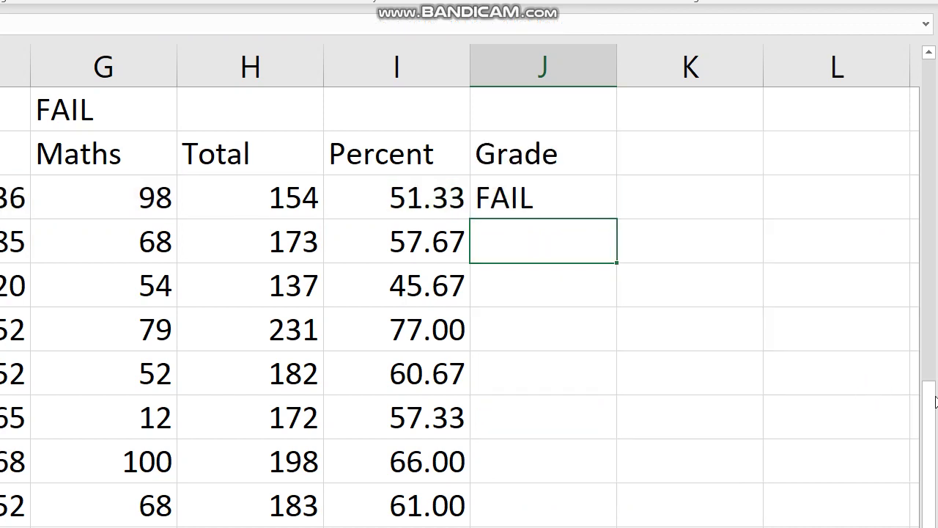
Step: Fill the Grade formula from J21 down to J28 and make the grades bold
left_click(566, 172)
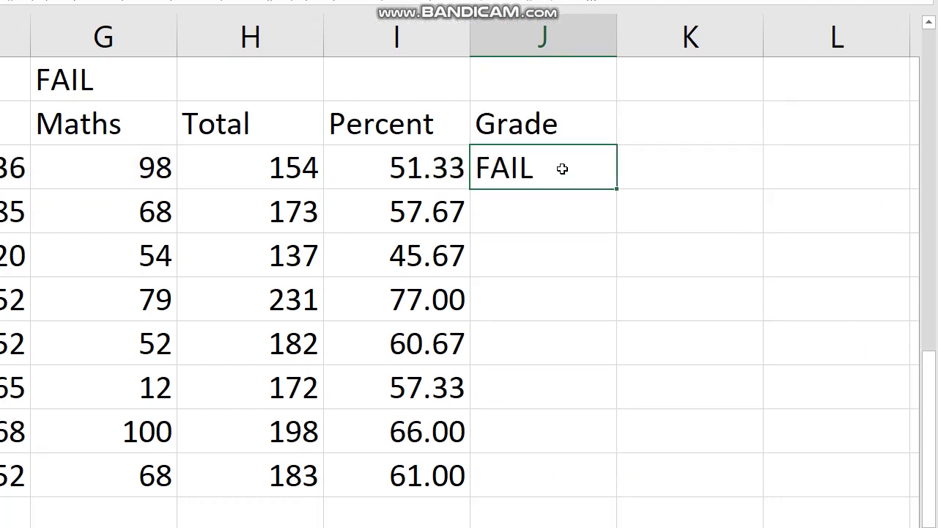
double_click(616, 191)
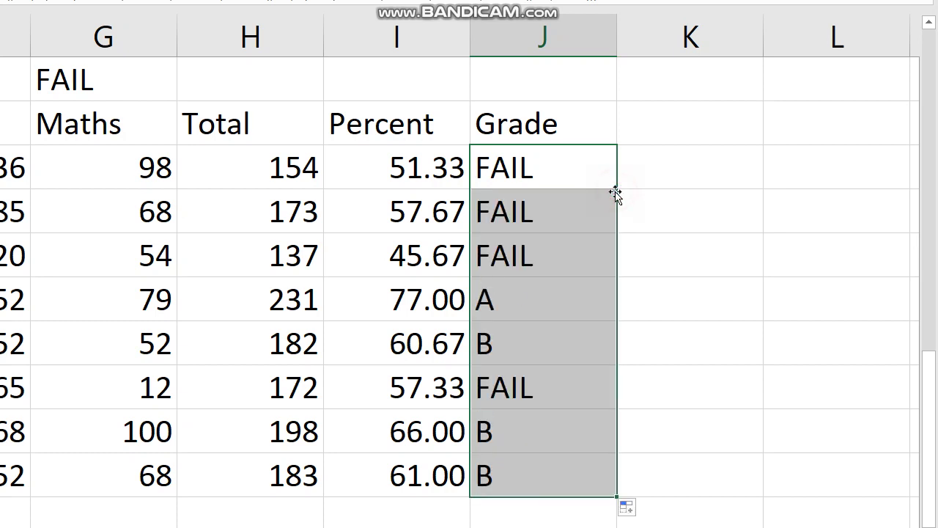
left_click(718, 187)
left_click_drag(541, 152, 580, 452)
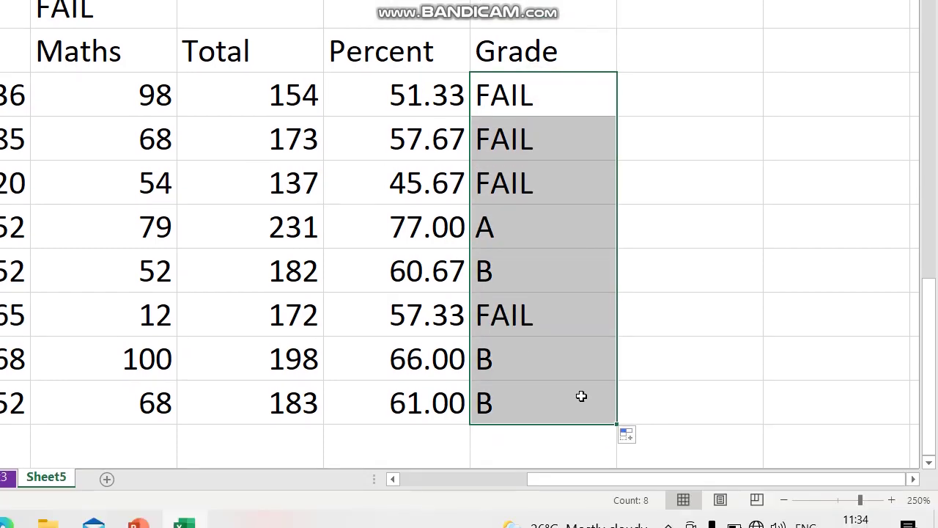
key("ctrl+b")
left_click(788, 155)
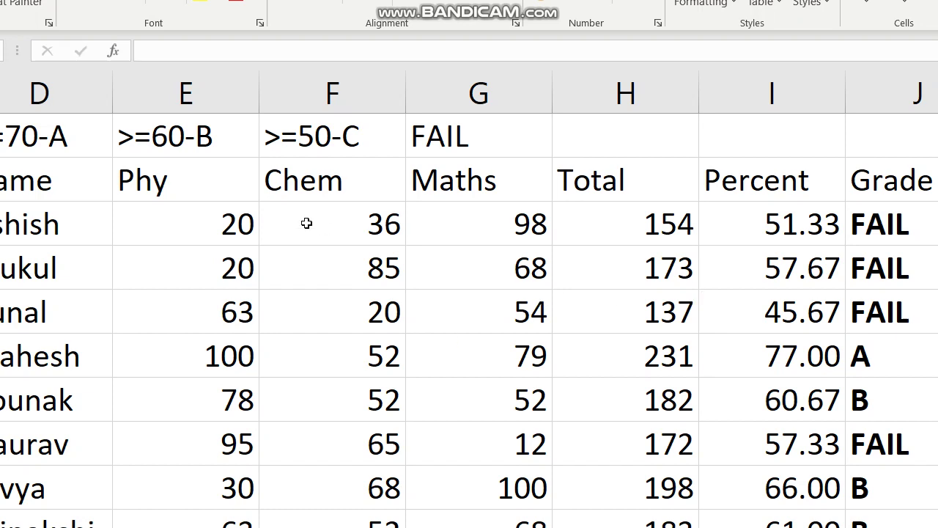
Step: Change the Phy marks of the first two students to 52 in E21 and 63 in E22
left_click(282, 135)
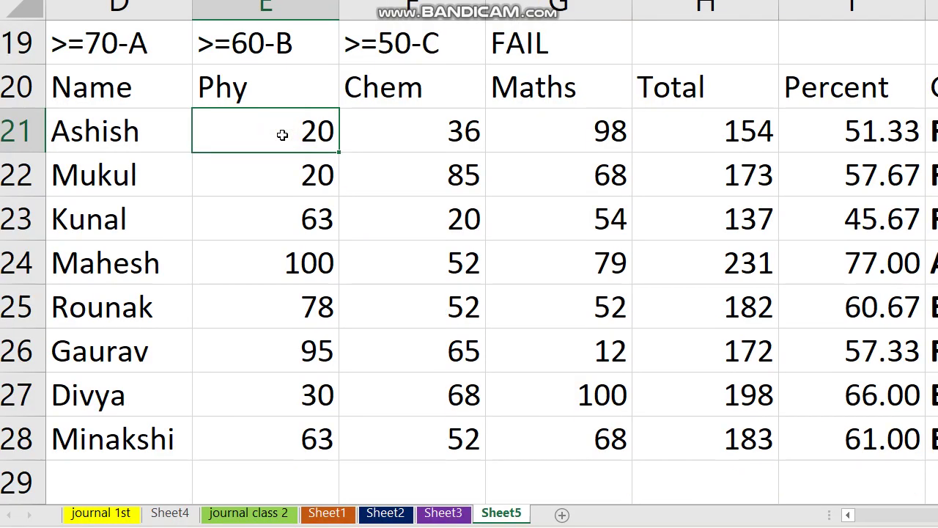
type("52")
key("Return")
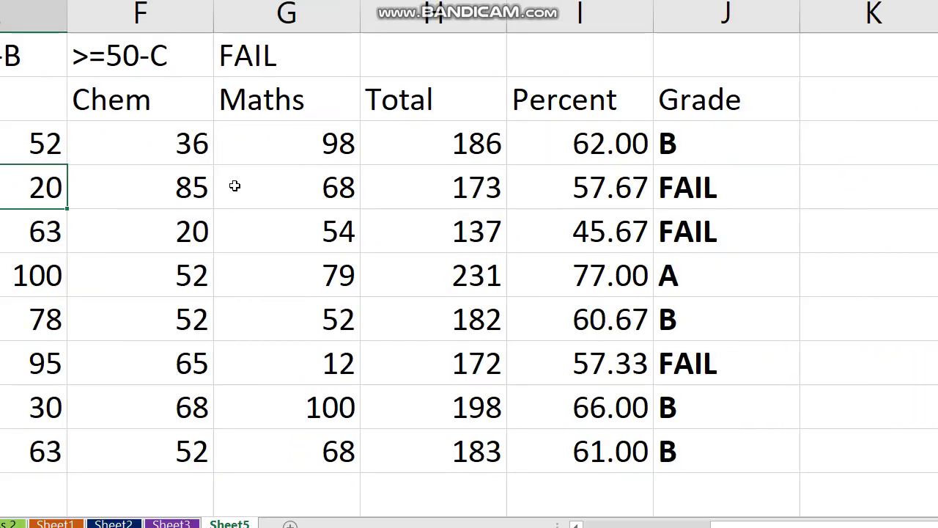
type("63")
key("Return")
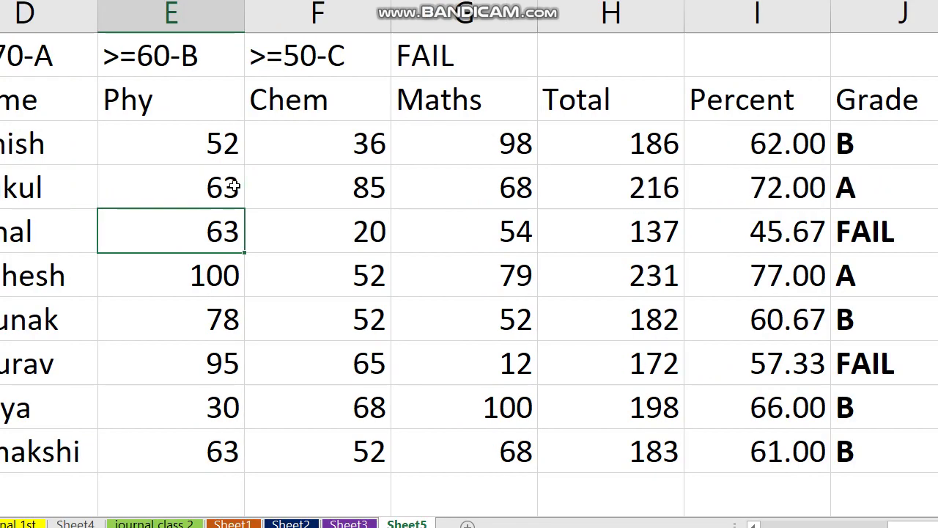